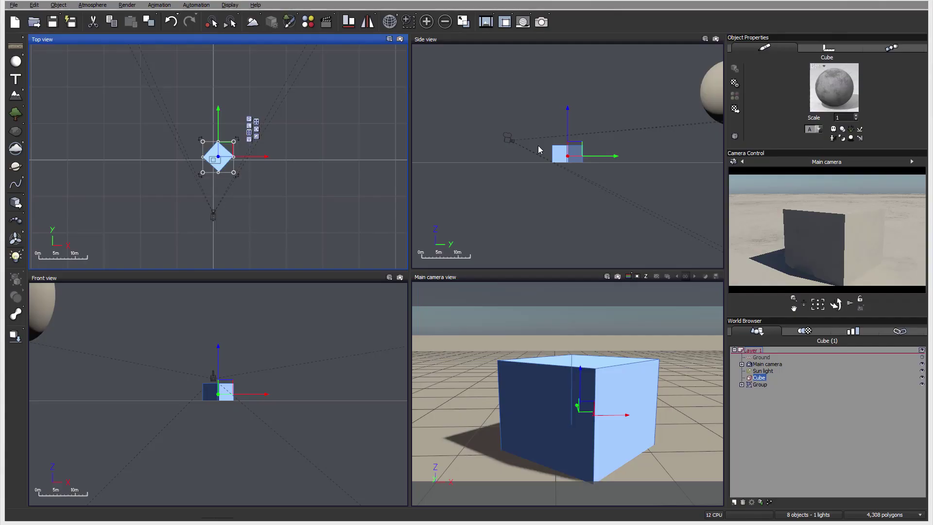
Open the cube's Default material in the Advanced Material Editor and bring up the material type list.
{"action": "double_click", "coordinate": [843, 82]}
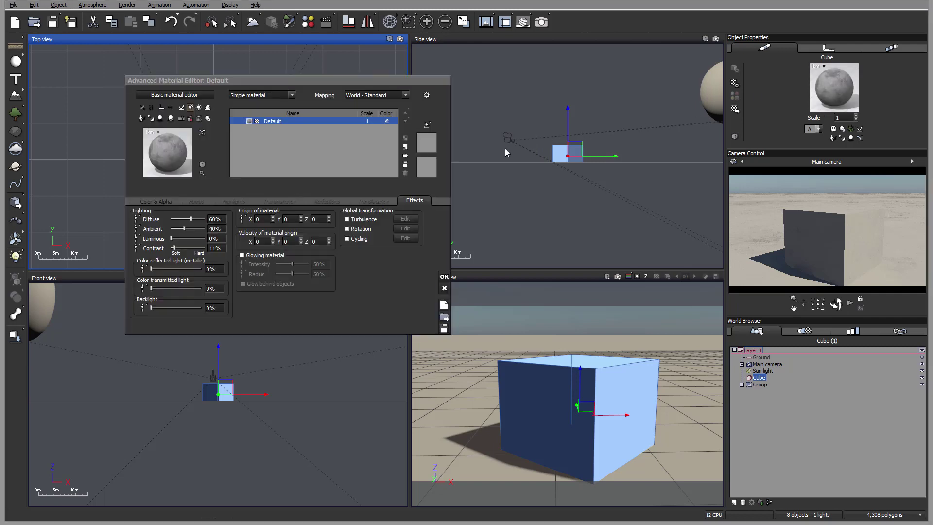
{"action": "left_click_drag", "start_coordinate": [321, 82], "coordinate": [413, 95]}
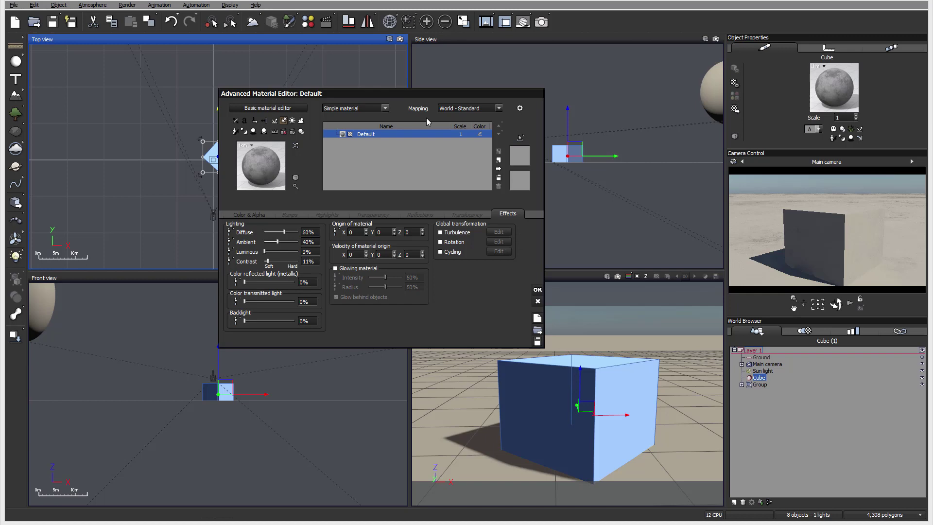
{"action": "left_click", "coordinate": [385, 108]}
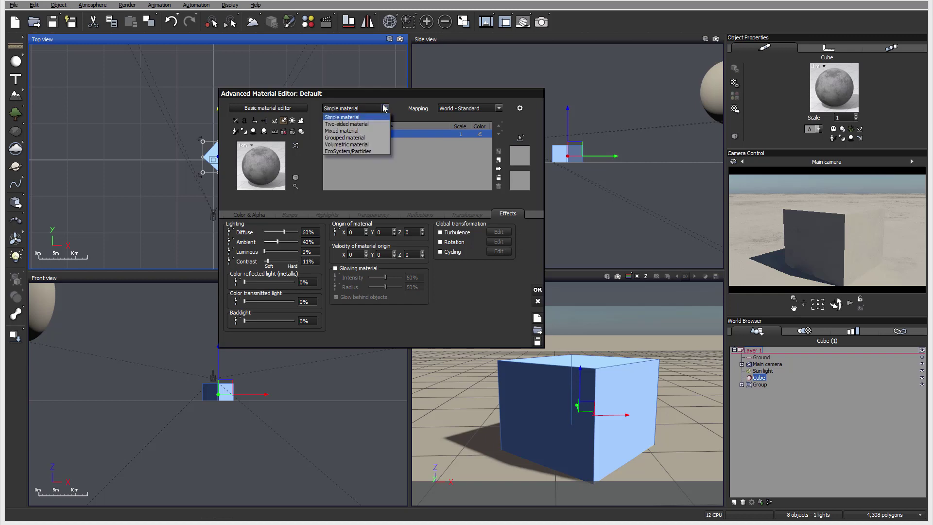
{"action": "left_click", "coordinate": [370, 146]}
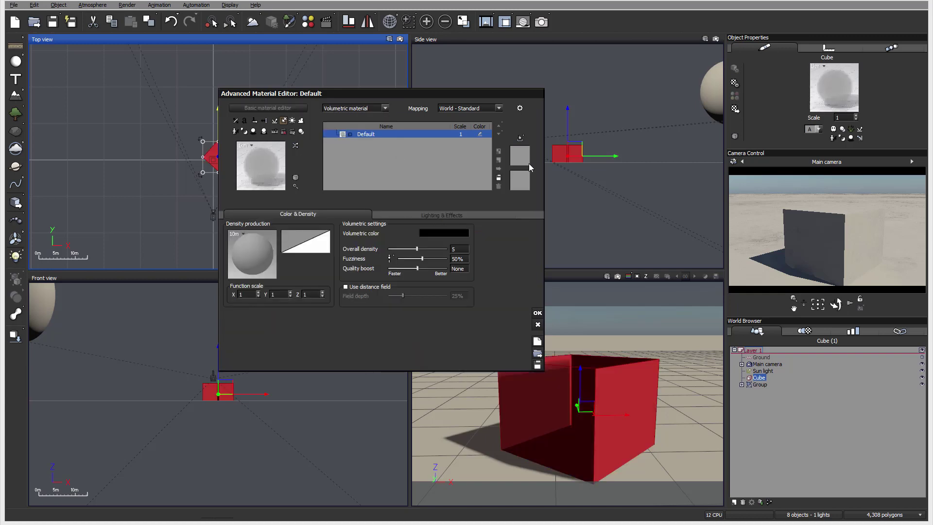
{"action": "left_click_drag", "start_coordinate": [479, 95], "coordinate": [424, 92]}
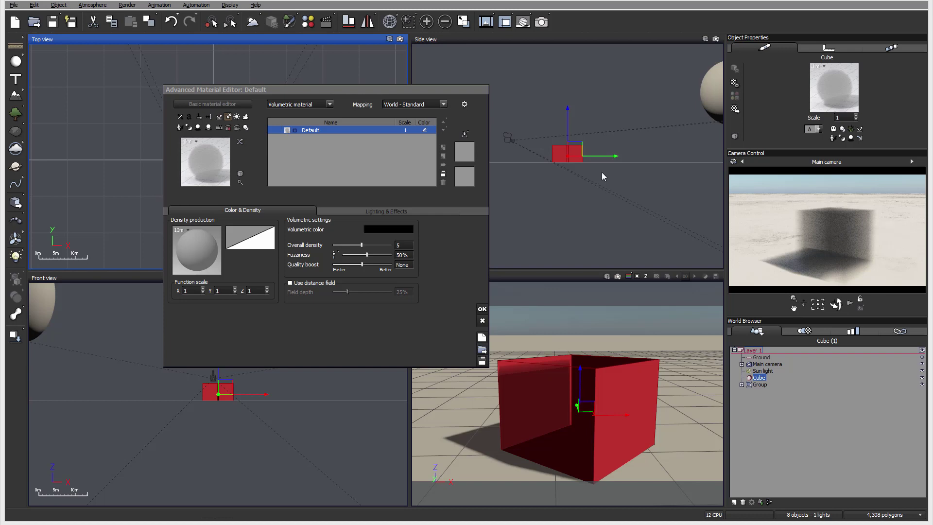
{"action": "left_click_drag", "start_coordinate": [392, 91], "coordinate": [451, 79]}
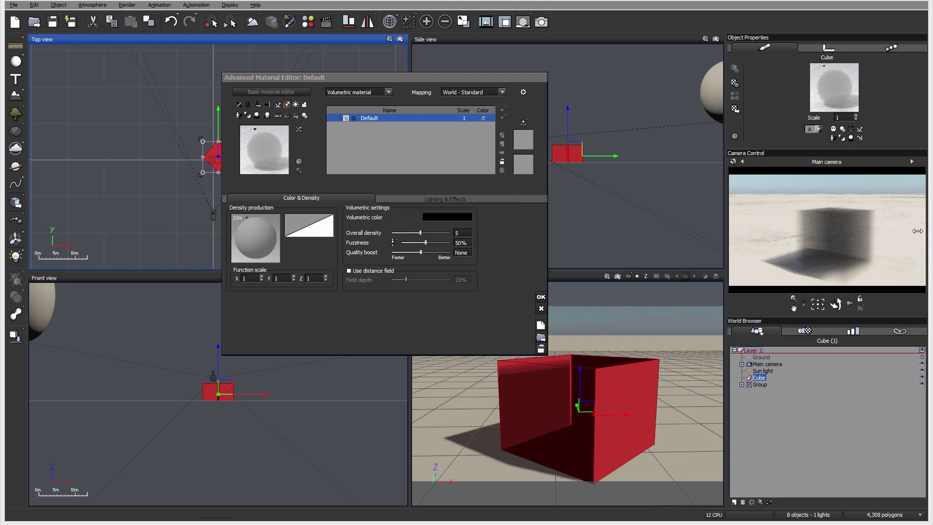
Tint the volumetric colour red and enable Use distance field.
{"action": "left_click", "coordinate": [456, 216]}
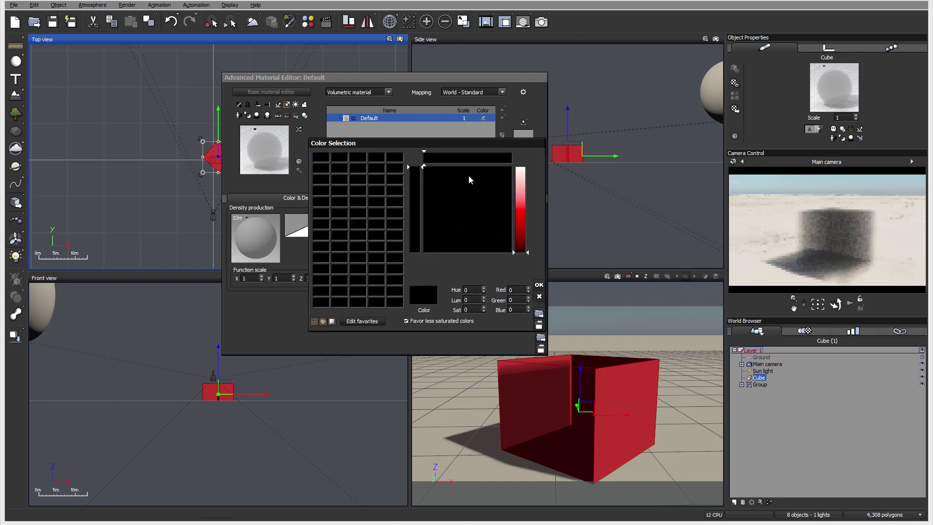
{"action": "left_click", "coordinate": [521, 191]}
{"action": "left_click", "coordinate": [539, 285]}
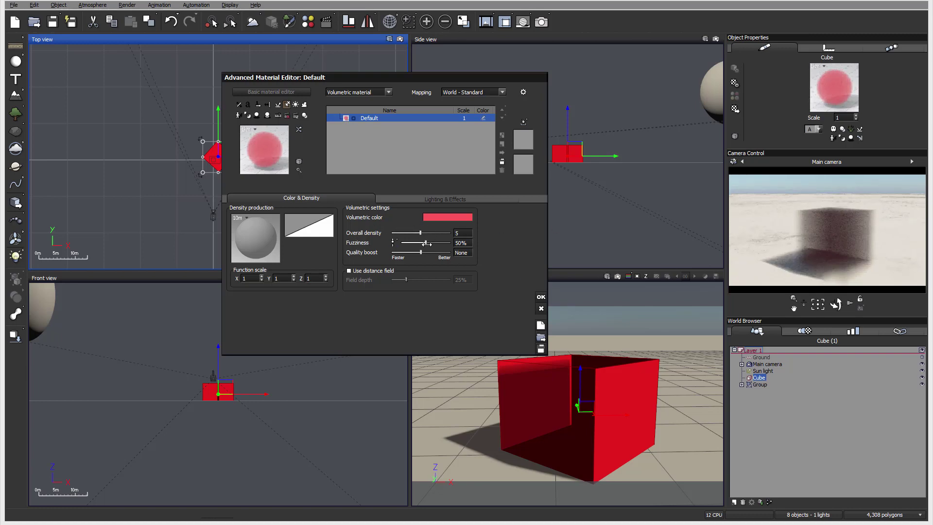
{"action": "left_click", "coordinate": [391, 271]}
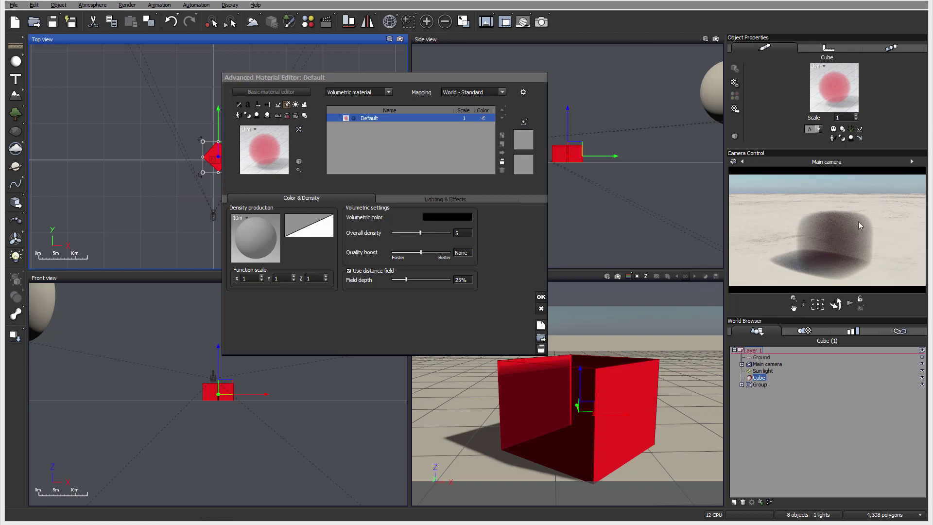
{"action": "left_click", "coordinate": [423, 197]}
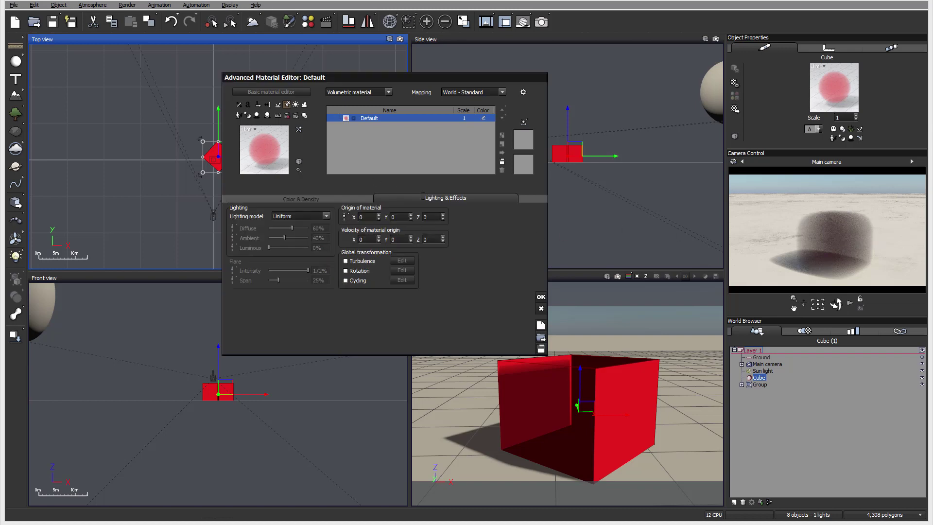
{"action": "left_click", "coordinate": [327, 217]}
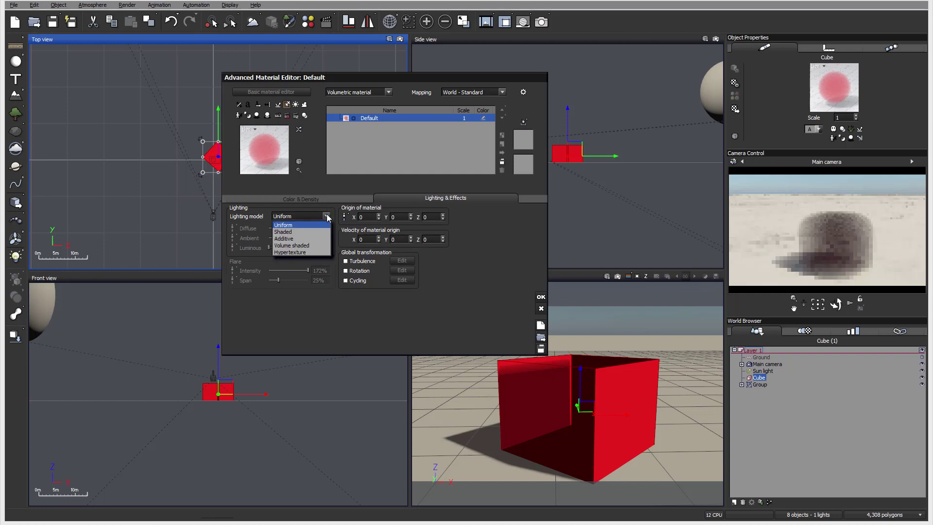
{"action": "left_click", "coordinate": [320, 253]}
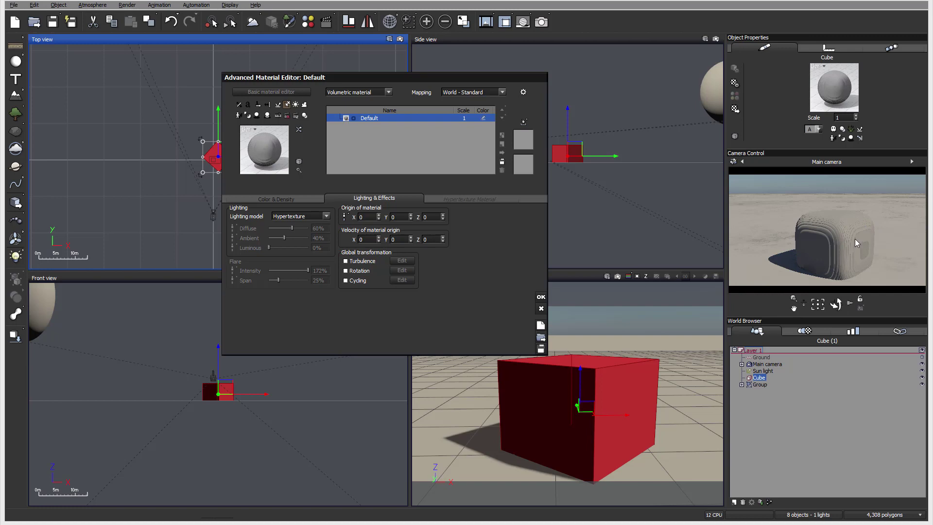
{"action": "left_click", "coordinate": [326, 216]}
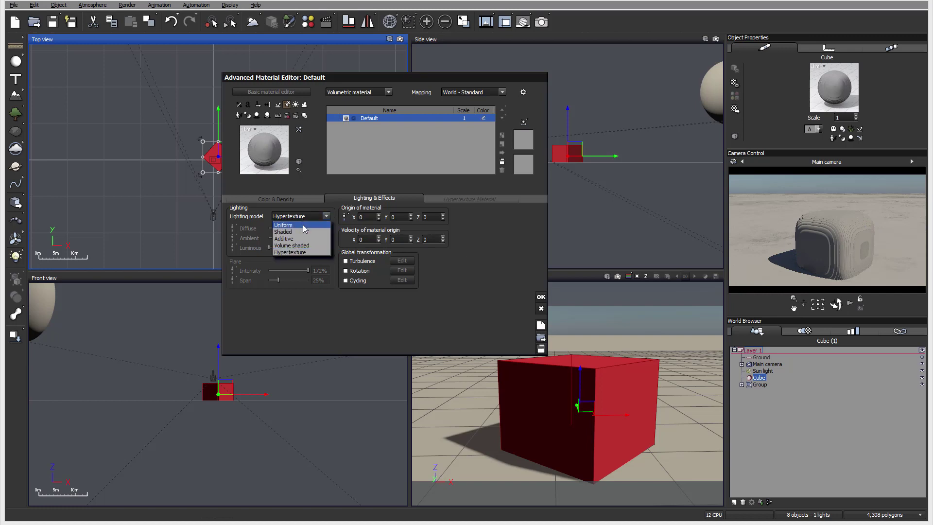
{"action": "left_click", "coordinate": [303, 224]}
{"action": "left_click", "coordinate": [299, 197]}
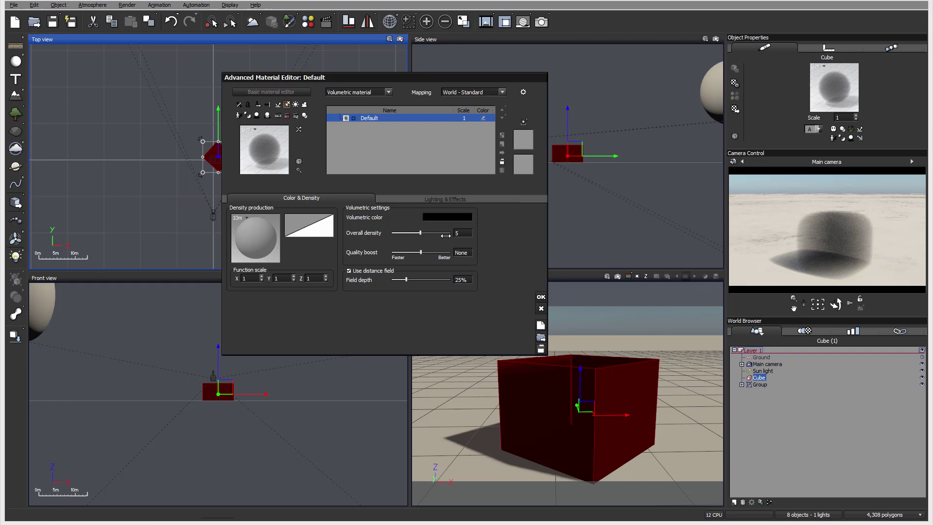
Set the cloud's overall density to 8.4 and its field depth to 67%.
{"action": "left_click_drag", "start_coordinate": [438, 234], "coordinate": [447, 234]}
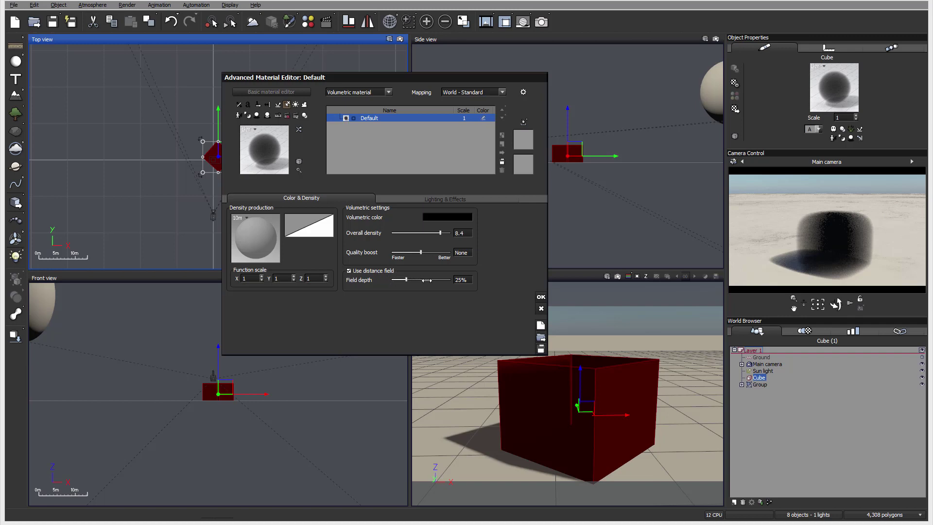
{"action": "left_click_drag", "start_coordinate": [427, 280], "coordinate": [431, 280]}
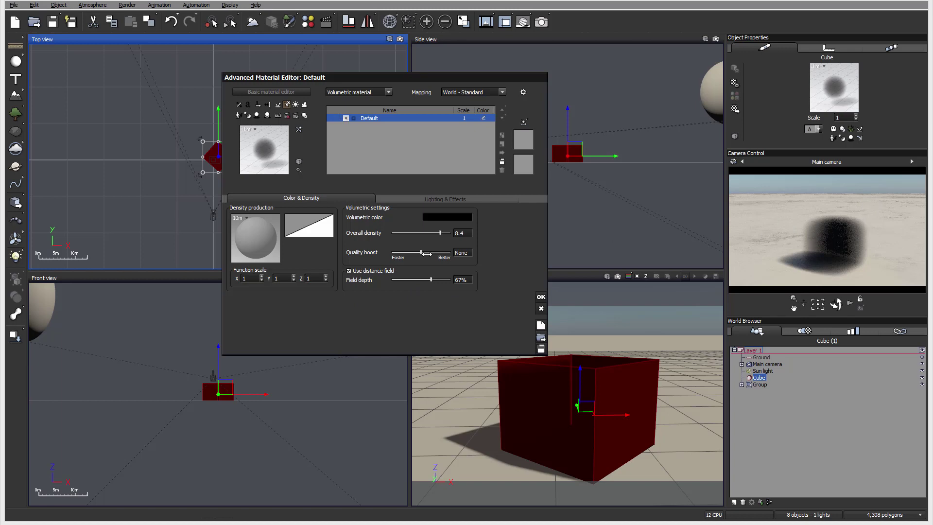
Use the Chipped bump function for density and lower field depth to 42%.
{"action": "left_click", "coordinate": [258, 227]}
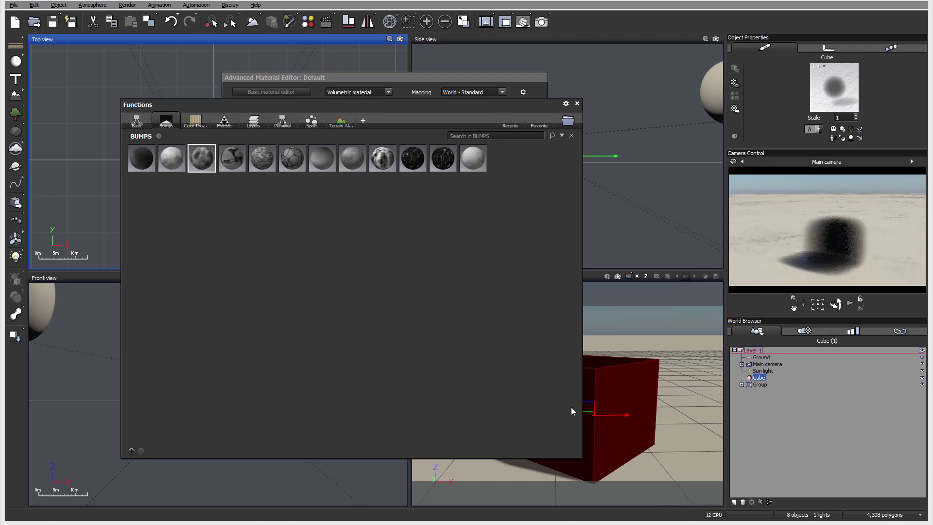
{"action": "double_click", "coordinate": [202, 159]}
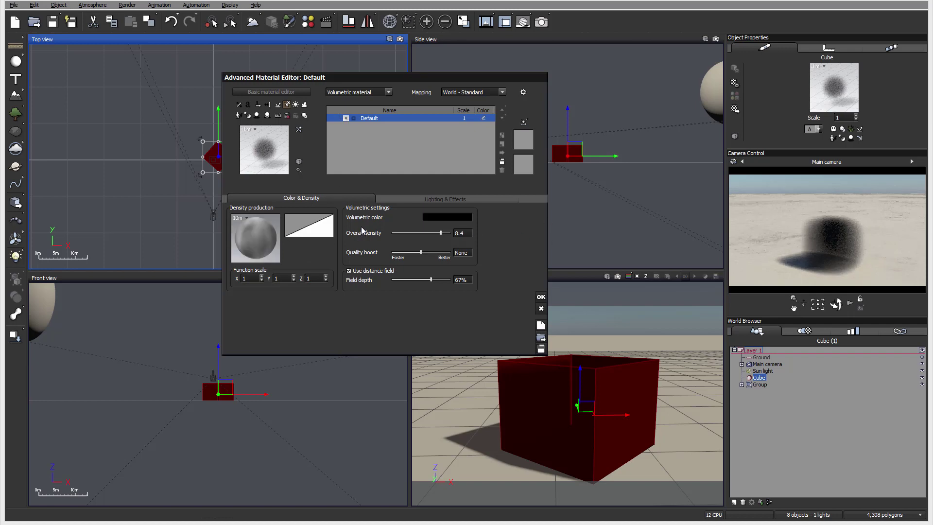
{"action": "left_click_drag", "start_coordinate": [437, 279], "coordinate": [416, 279]}
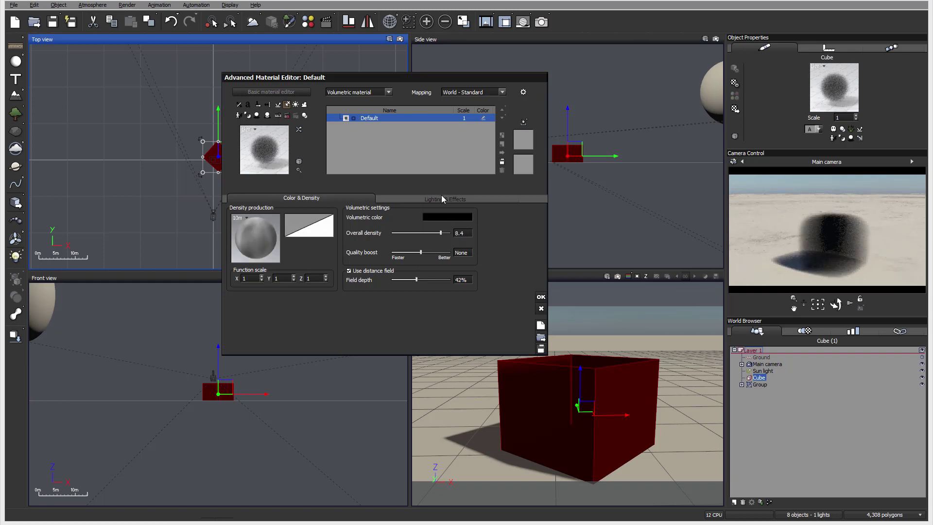
Switch the cloud's lighting model to Shaded and lift the cube above the ground.
{"action": "left_click", "coordinate": [424, 196]}
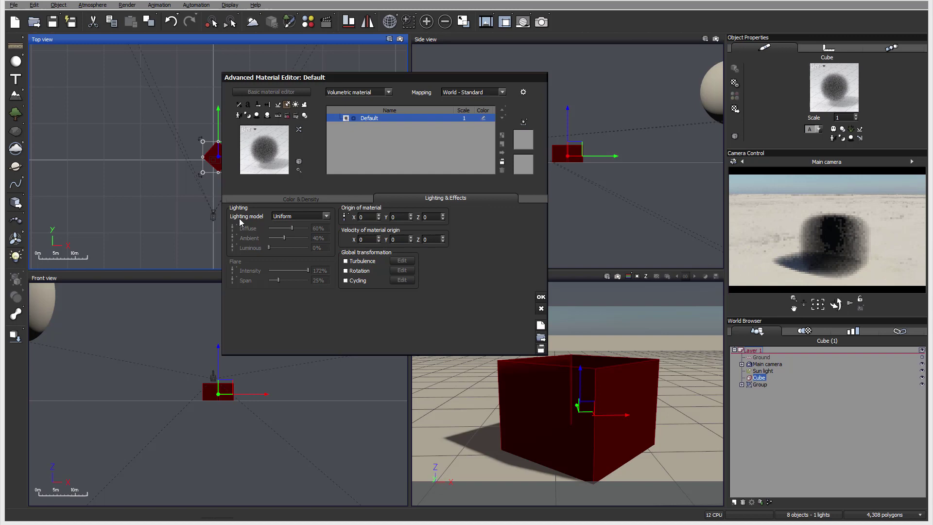
{"action": "left_click", "coordinate": [295, 198]}
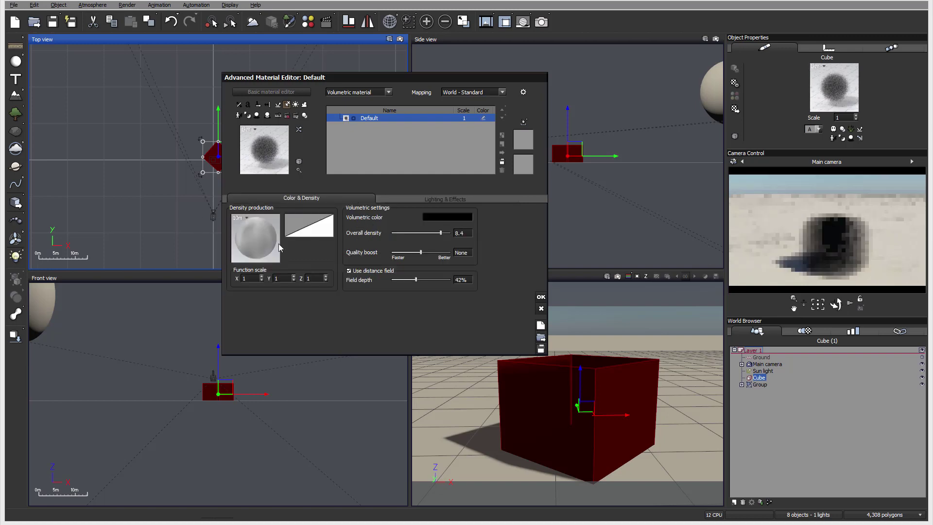
{"action": "left_click", "coordinate": [428, 200]}
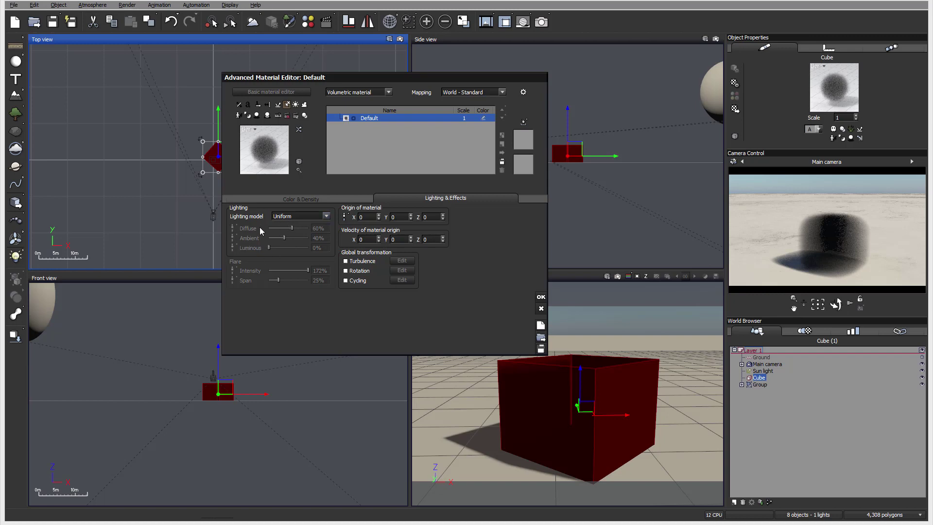
{"action": "left_click", "coordinate": [325, 217]}
{"action": "left_click", "coordinate": [305, 232]}
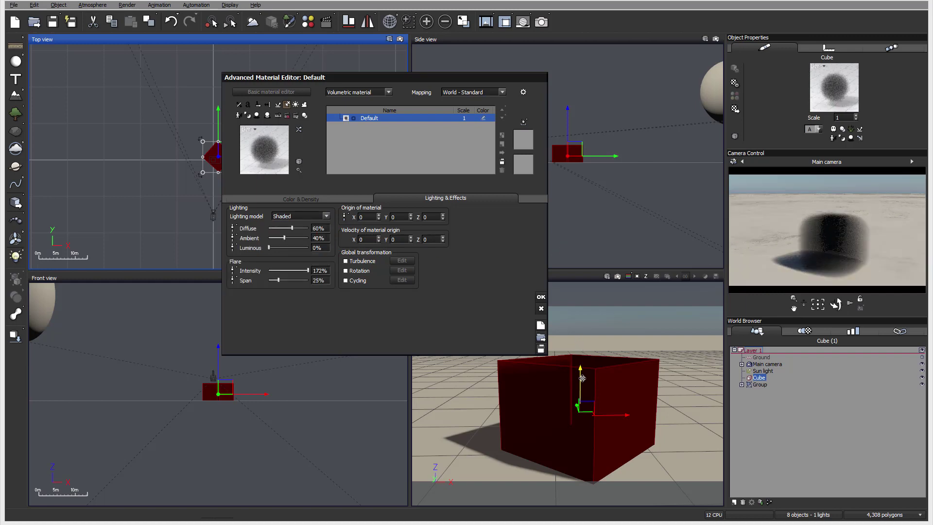
{"action": "left_click_drag", "start_coordinate": [582, 371], "coordinate": [584, 332]}
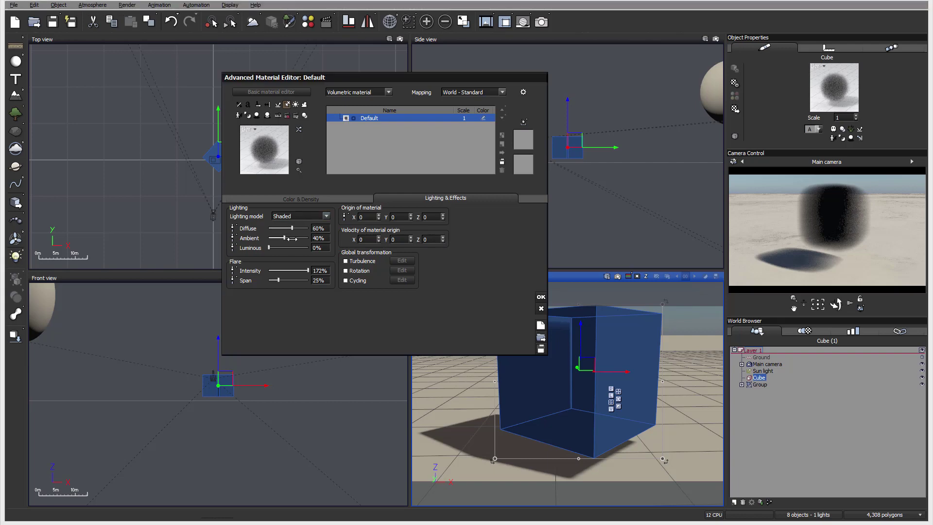
Change the volumetric colour to white.
{"action": "left_click", "coordinate": [288, 199]}
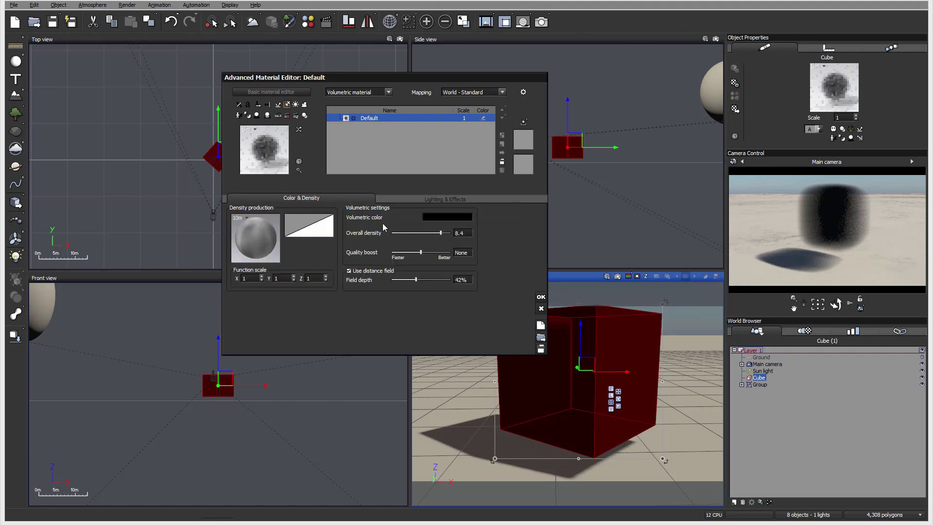
{"action": "left_click", "coordinate": [451, 219]}
{"action": "left_click", "coordinate": [460, 220]}
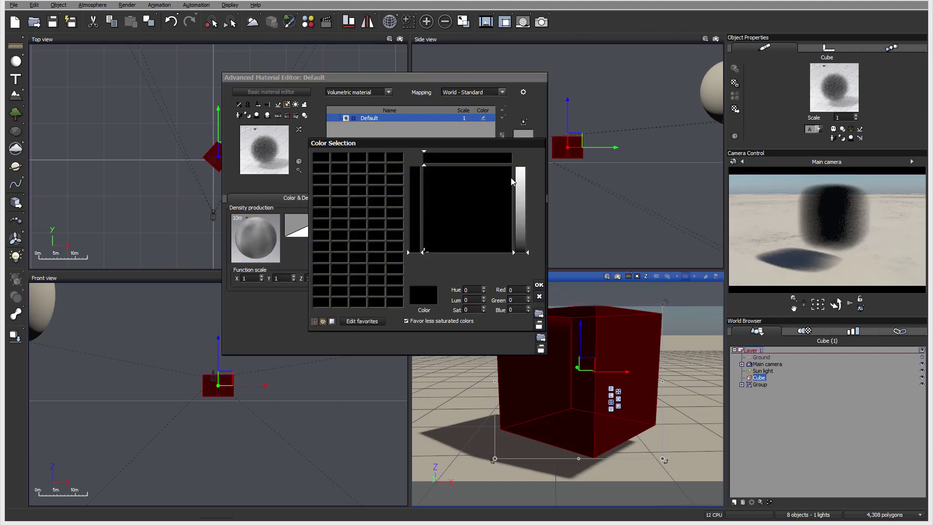
{"action": "left_click_drag", "start_coordinate": [514, 183], "coordinate": [521, 170]}
{"action": "left_click", "coordinate": [539, 286]}
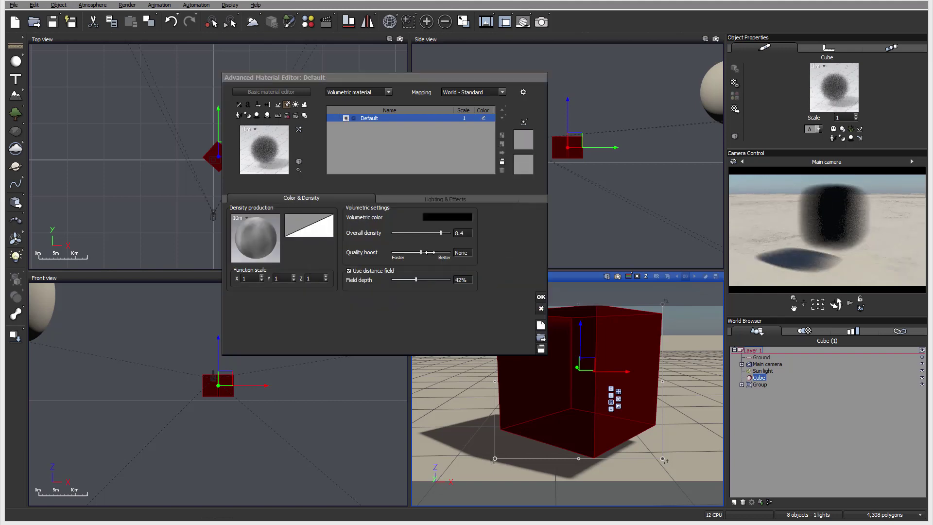
{"action": "left_click", "coordinate": [408, 200]}
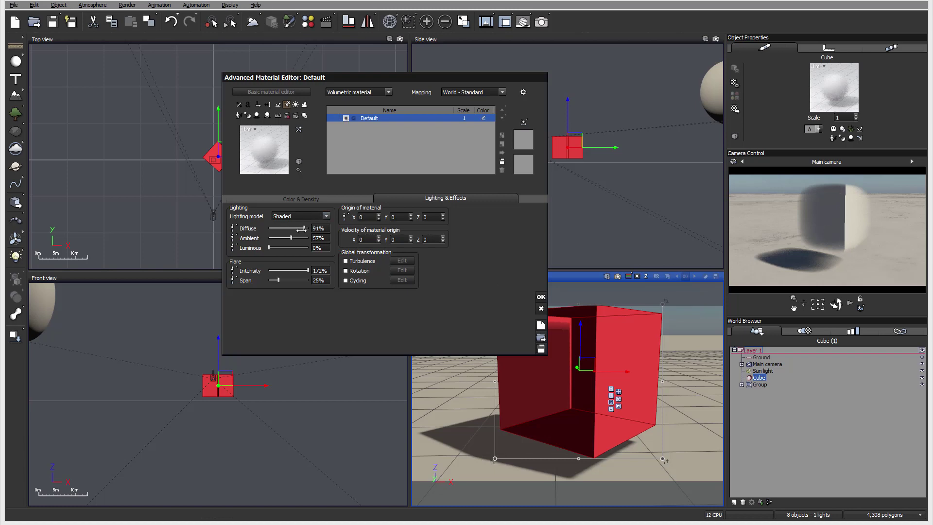
Raise ambient lighting to 66% and set the luminous amount to 0%.
{"action": "left_click_drag", "start_coordinate": [292, 237], "coordinate": [294, 238]}
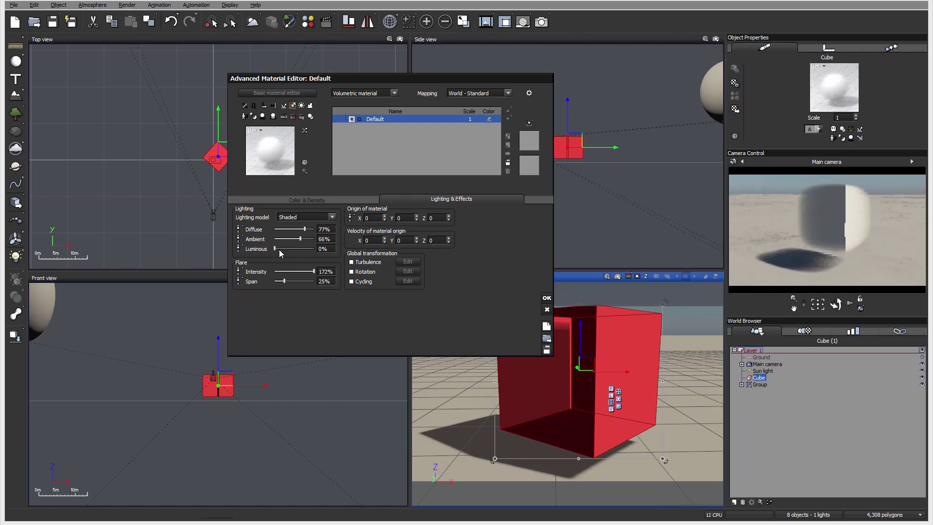
{"action": "left_click_drag", "start_coordinate": [323, 247], "coordinate": [325, 248]}
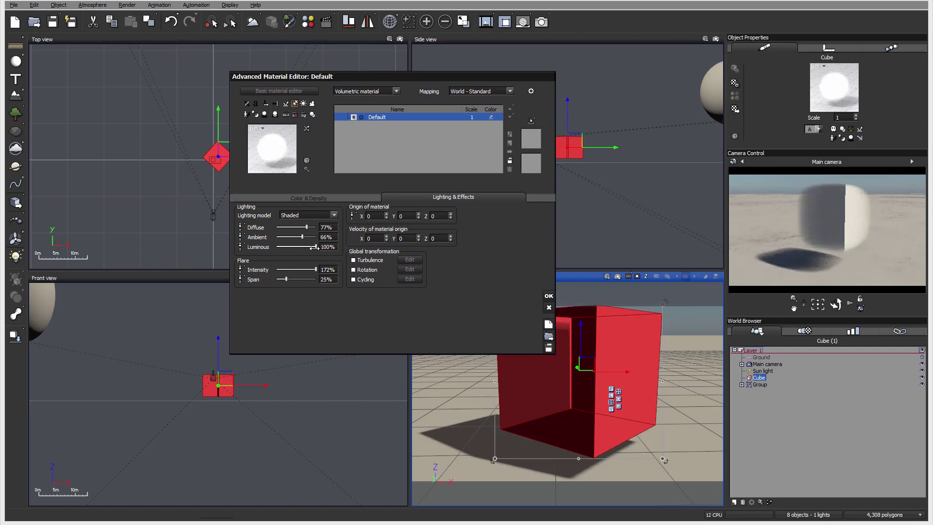
{"action": "left_click", "coordinate": [253, 244]}
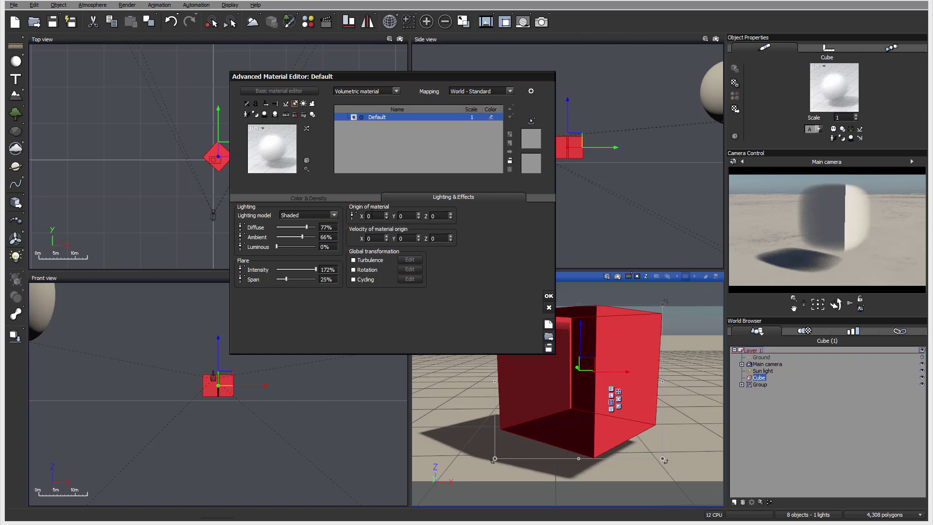
Try the Additive lighting model and reset the density function to its default.
{"action": "left_click", "coordinate": [320, 215]}
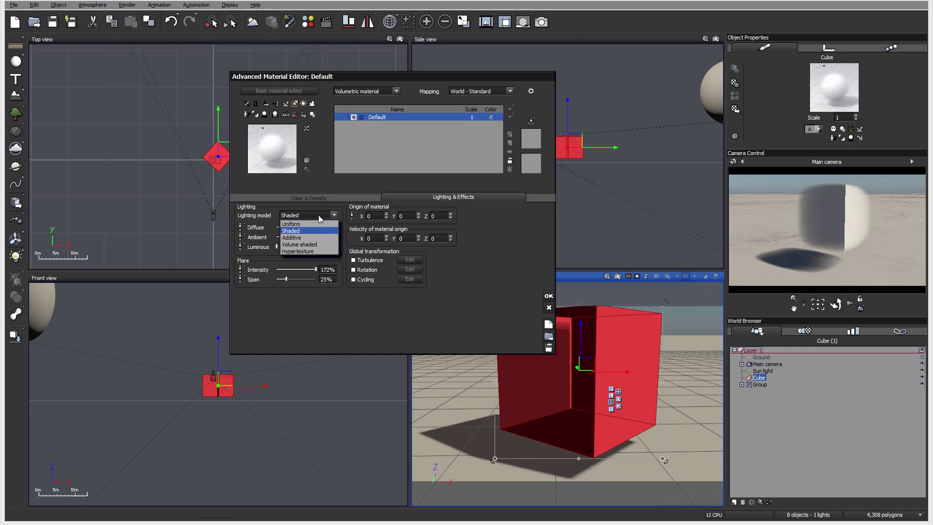
{"action": "left_click", "coordinate": [308, 238]}
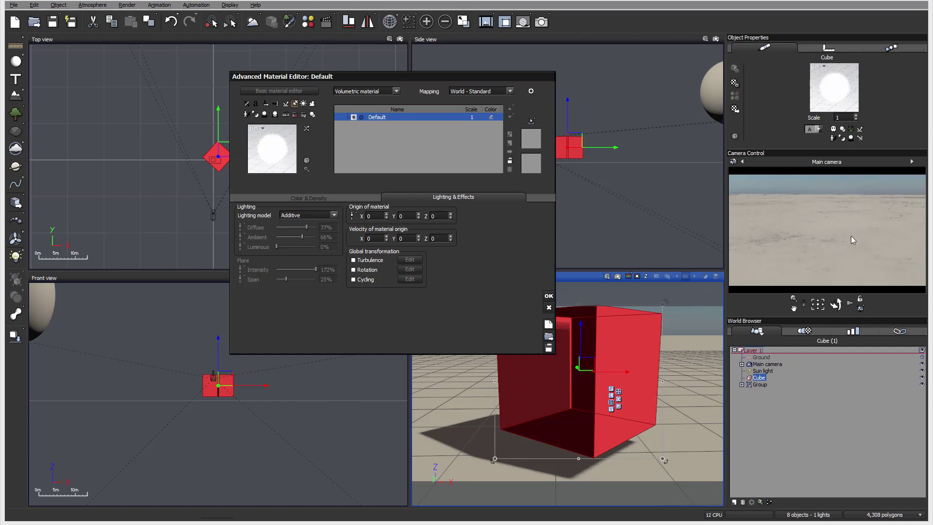
{"action": "left_click", "coordinate": [309, 197]}
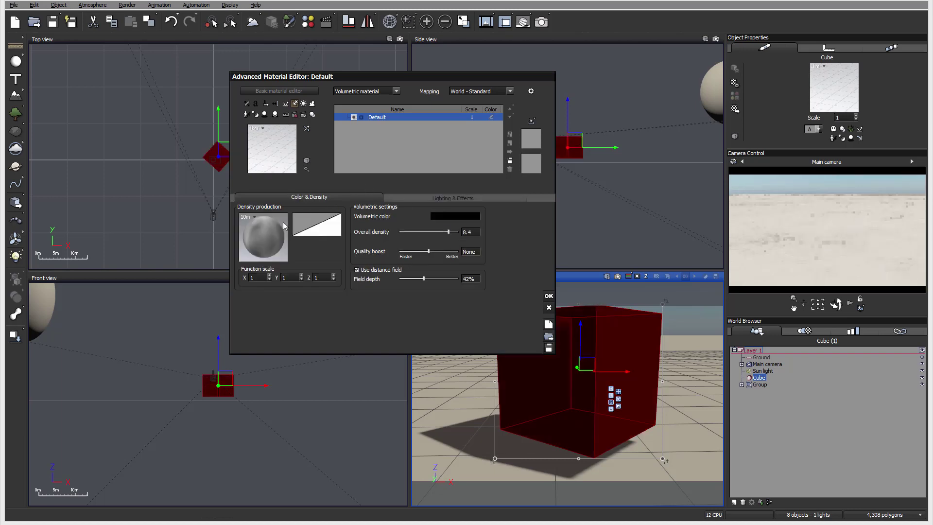
{"action": "right_click", "coordinate": [273, 238]}
{"action": "left_click", "coordinate": [296, 271]}
Switch the lighting model to Volume shaded and check the camera preview options.
{"action": "left_click", "coordinate": [433, 196]}
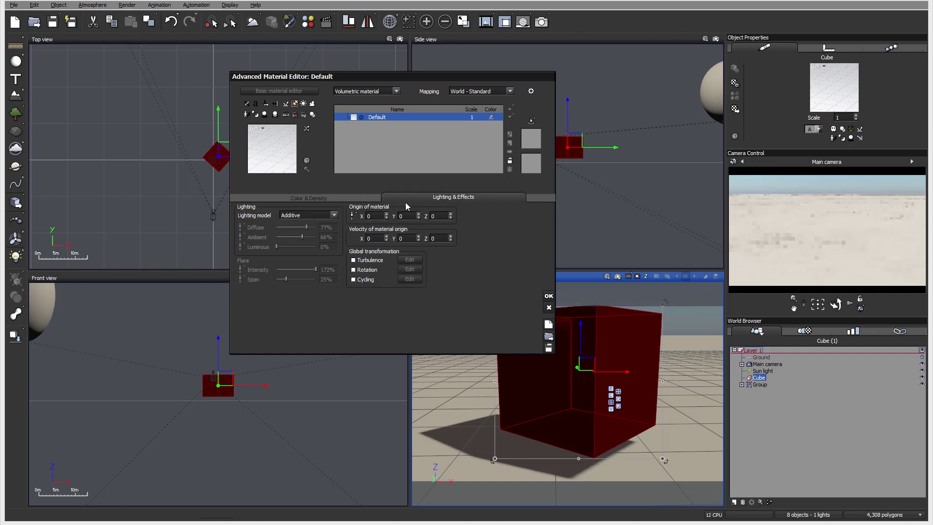
{"action": "left_click", "coordinate": [321, 214]}
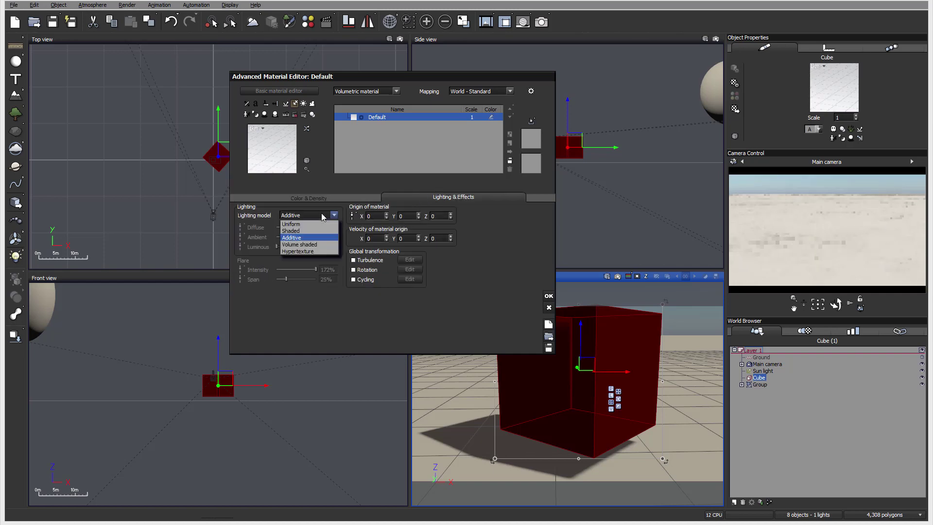
{"action": "left_click", "coordinate": [311, 246]}
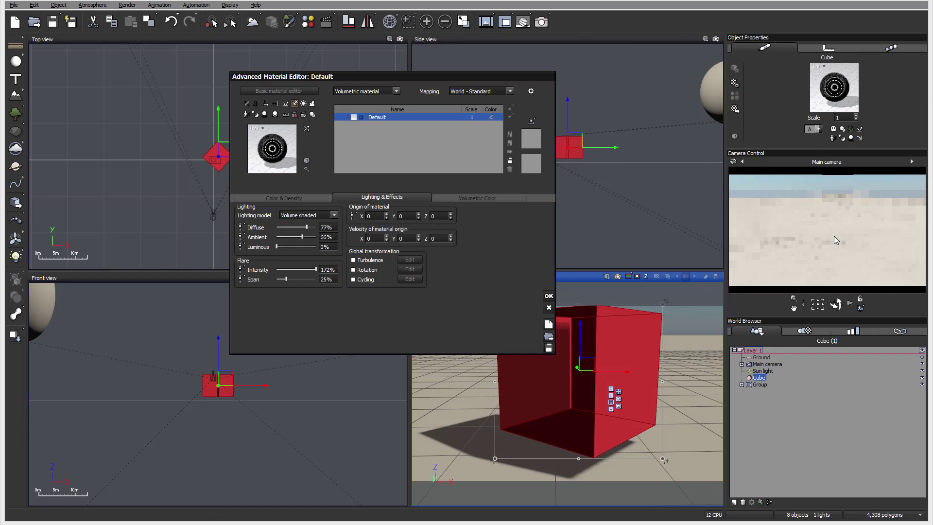
{"action": "right_click", "coordinate": [840, 247]}
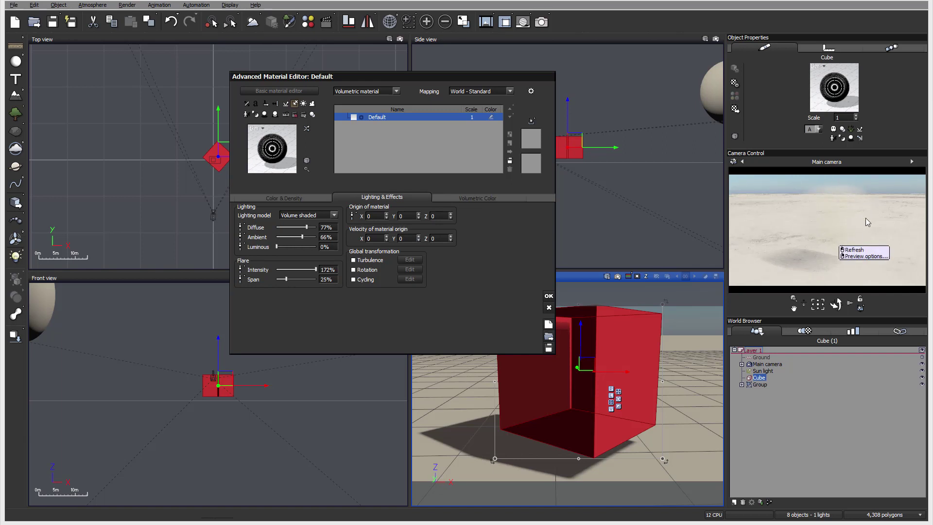
{"action": "left_click", "coordinate": [818, 226]}
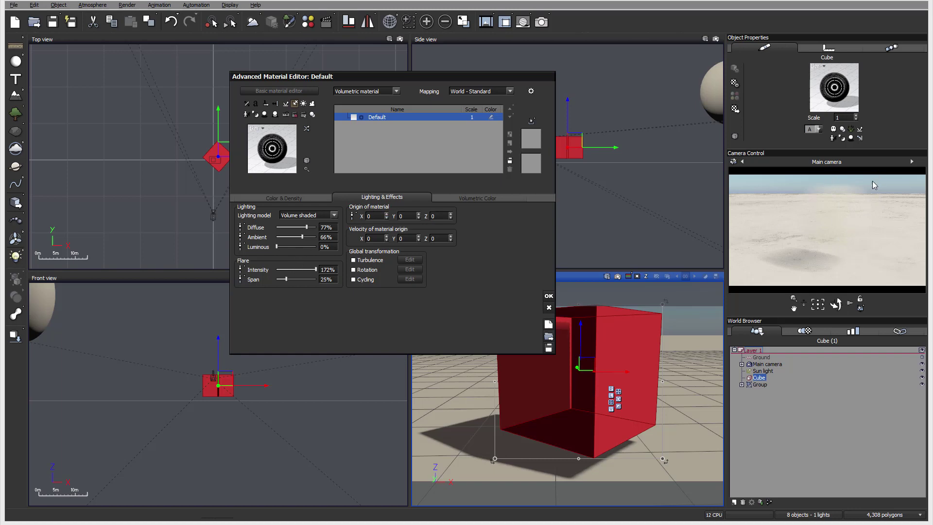
Set the lighting model to Hypertexture.
{"action": "left_click", "coordinate": [334, 216]}
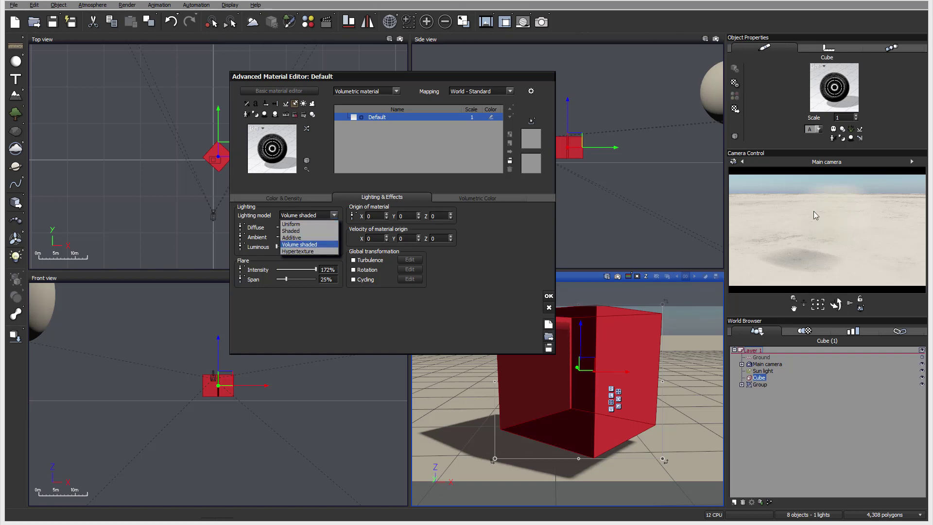
{"action": "left_click", "coordinate": [520, 243]}
{"action": "left_click", "coordinate": [334, 218]}
{"action": "left_click", "coordinate": [314, 250]}
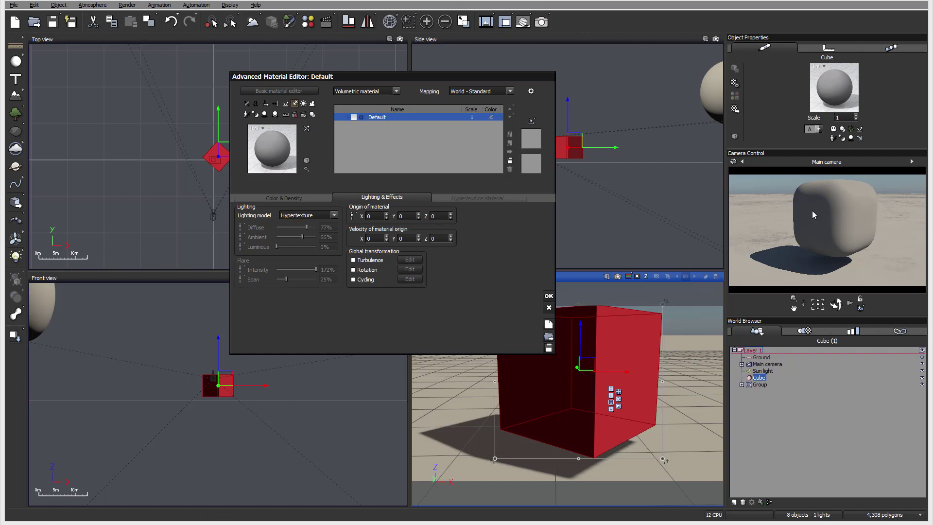
Replace the density function with the third Bumps function and raise the field depth.
{"action": "left_click", "coordinate": [301, 199]}
{"action": "right_click", "coordinate": [261, 235]}
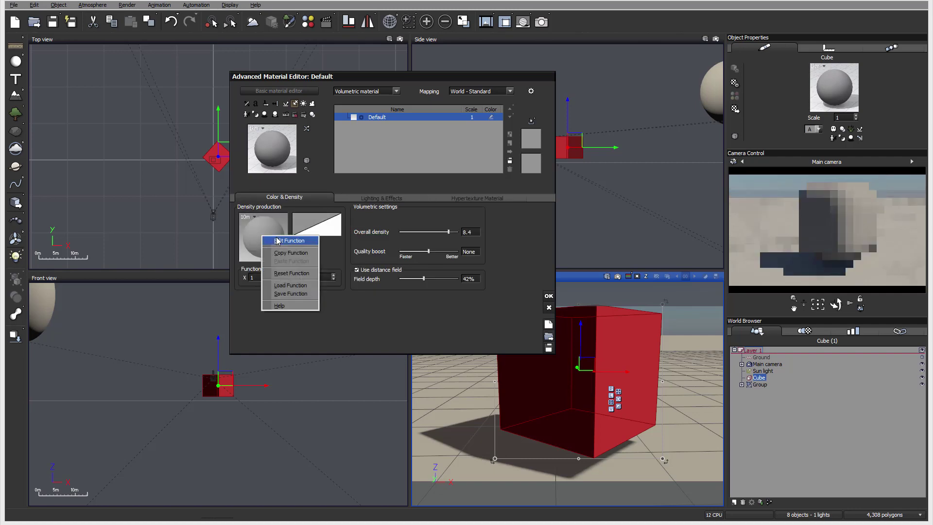
{"action": "left_click", "coordinate": [250, 227]}
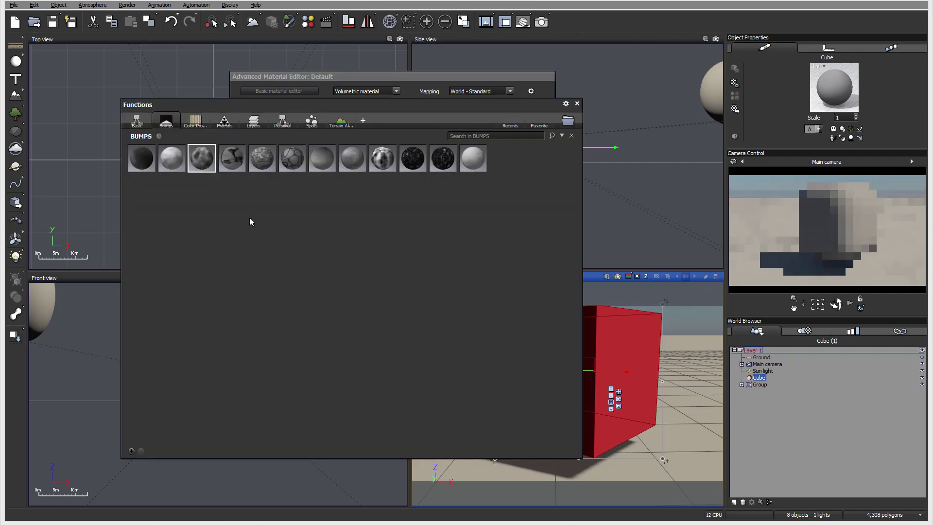
{"action": "double_click", "coordinate": [202, 159]}
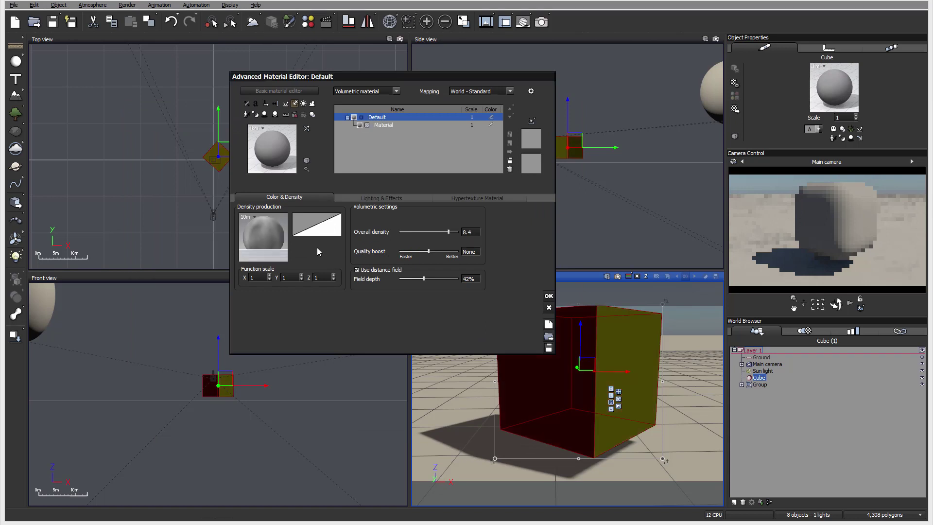
{"action": "left_click", "coordinate": [861, 210]}
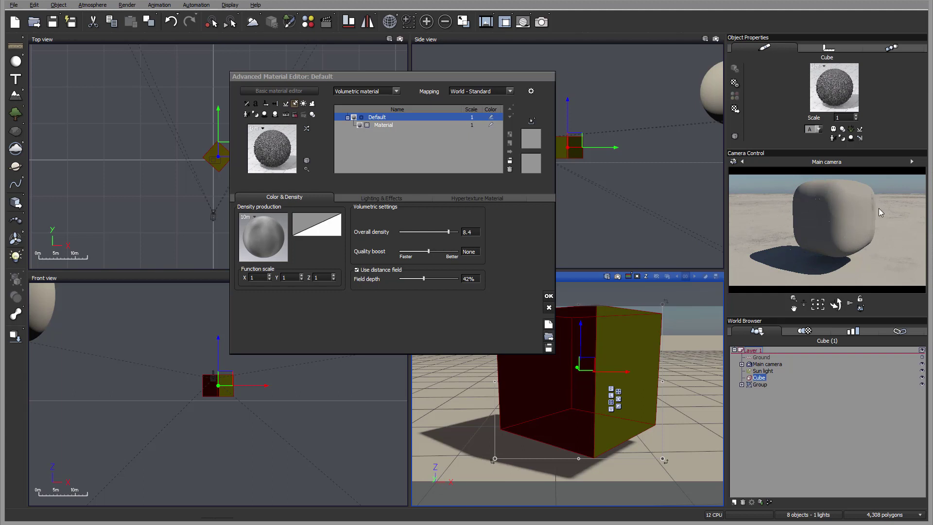
{"action": "left_click", "coordinate": [436, 279]}
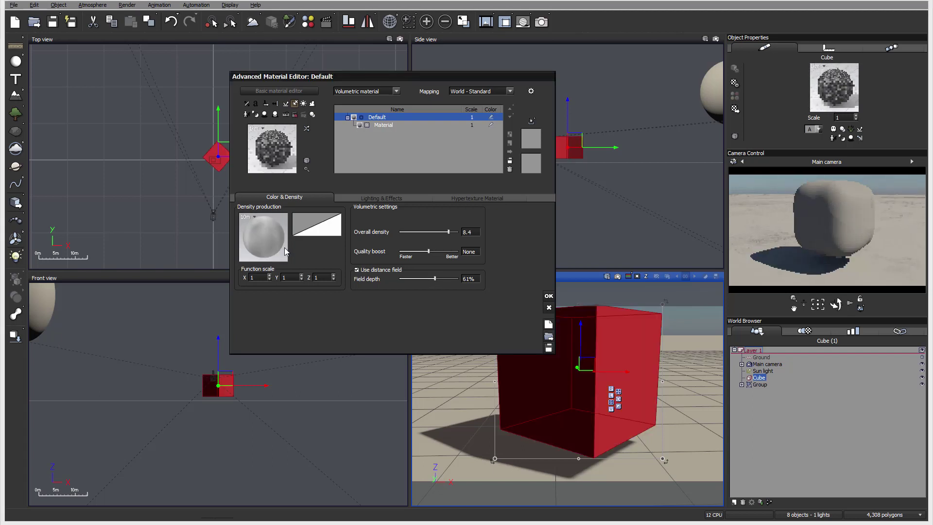
Set the density function scale to 0.2 on X, Y and Z.
{"action": "left_click", "coordinate": [262, 277]}
{"action": "type", "text": "0.2"}
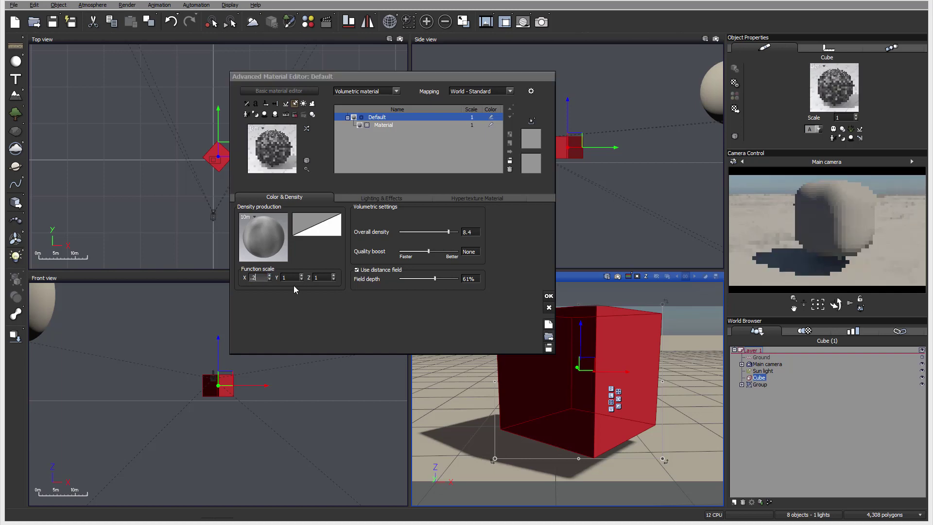
{"action": "key", "text": "Tab"}
{"action": "type", "text": "0.2"}
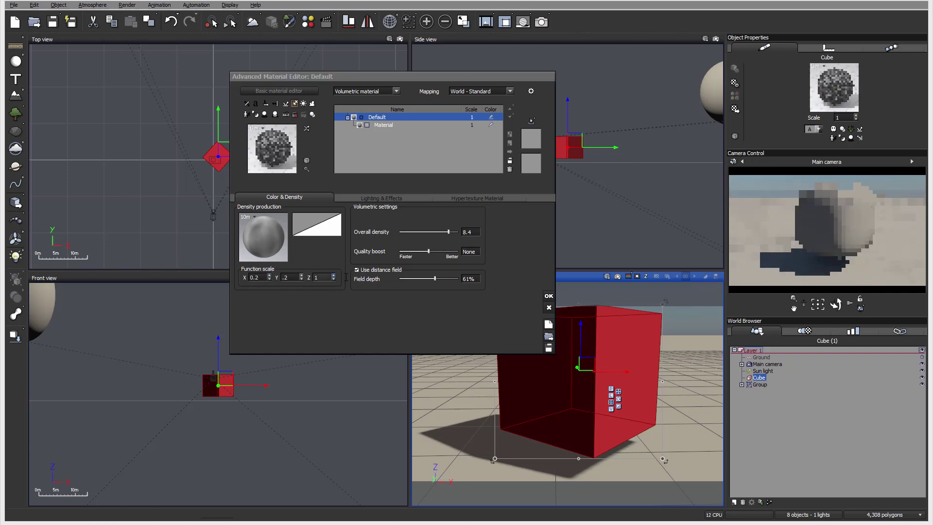
{"action": "key", "text": "Tab"}
{"action": "type", "text": "0.2"}
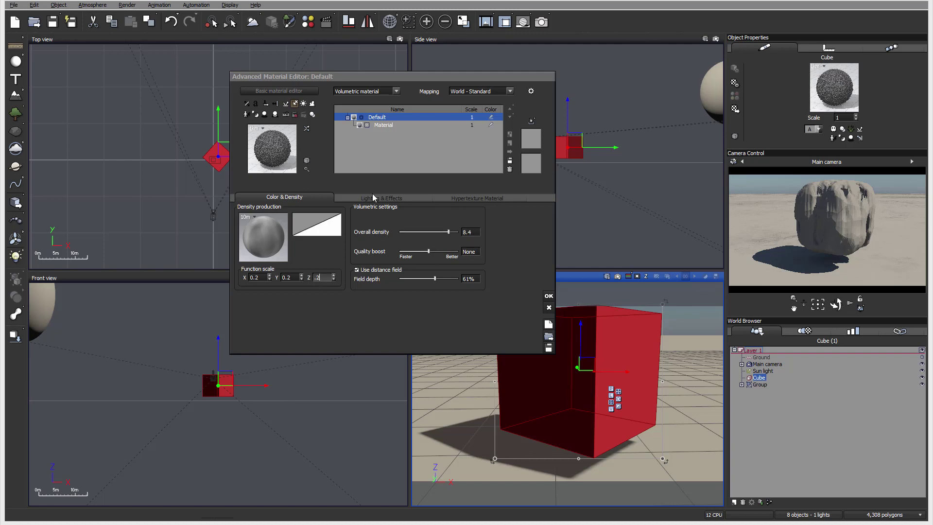
{"action": "key", "text": "Return"}
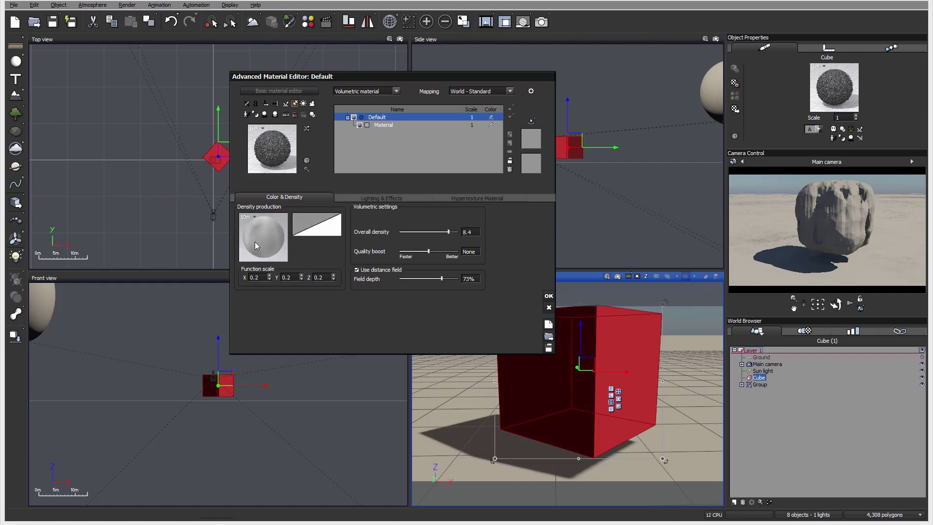
Open the Hypertexture material settings and inspect the hypertexture material in its editor.
{"action": "left_click", "coordinate": [394, 198]}
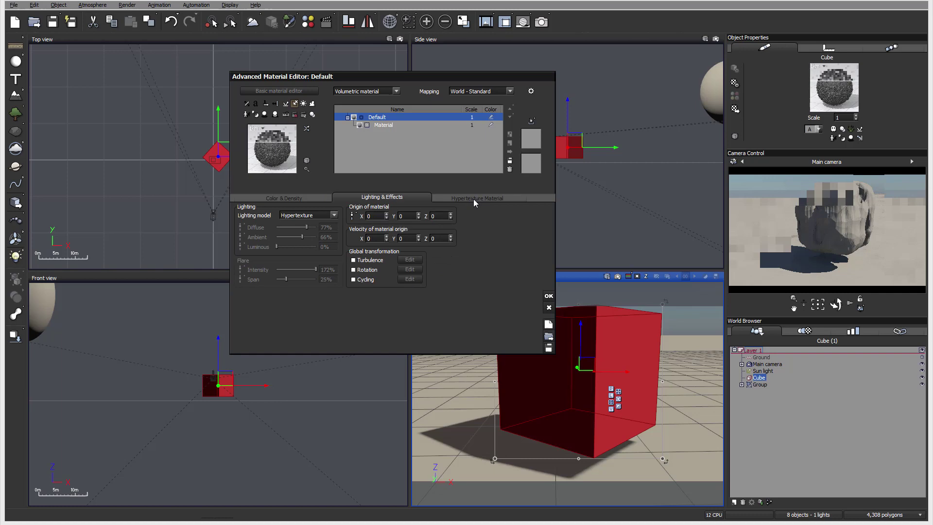
{"action": "left_click", "coordinate": [474, 198]}
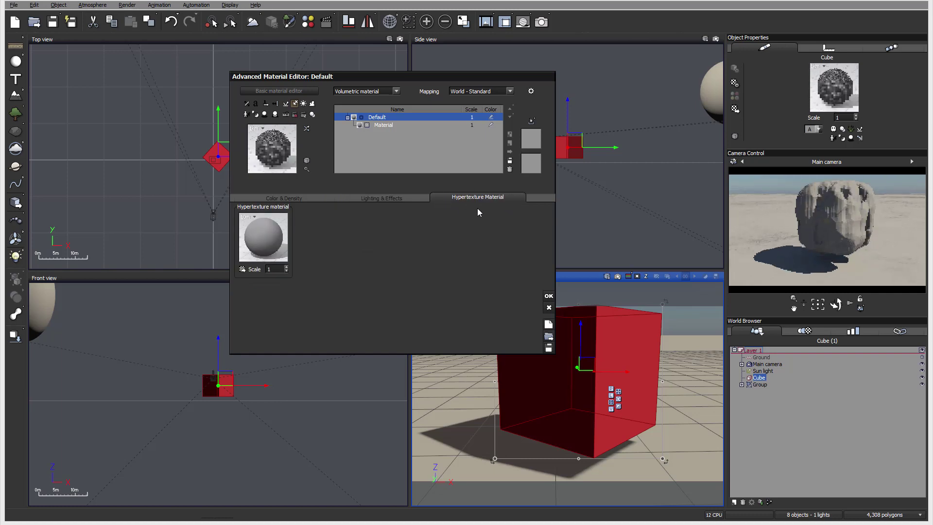
{"action": "double_click", "coordinate": [260, 236]}
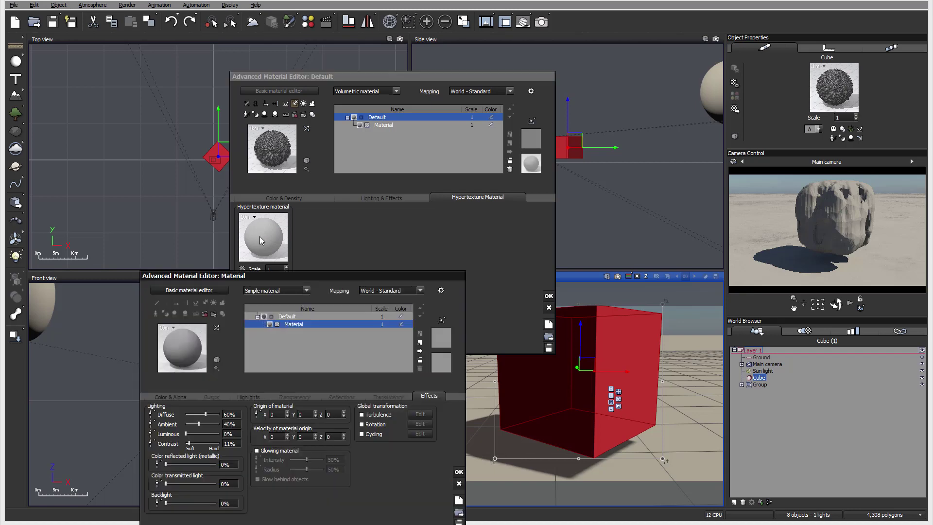
{"action": "left_click_drag", "start_coordinate": [319, 275], "coordinate": [454, 149]}
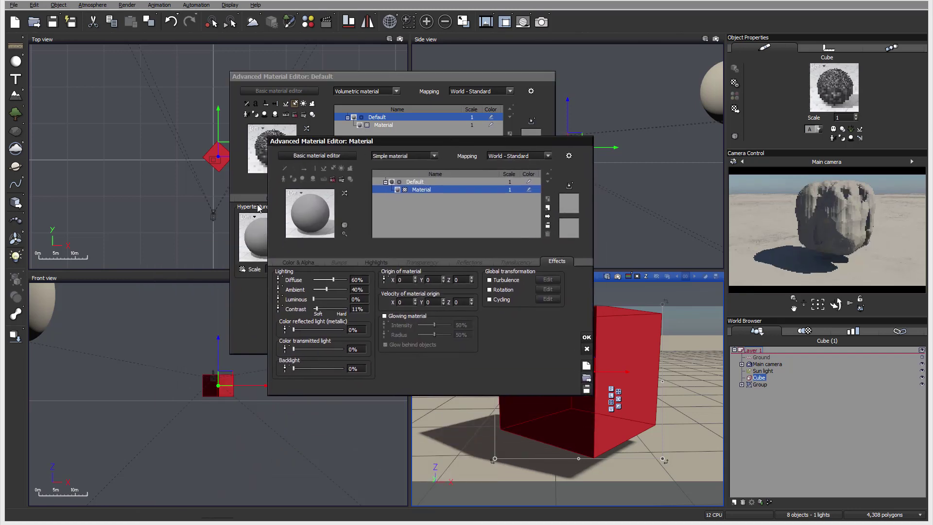
{"action": "left_click", "coordinate": [599, 374]}
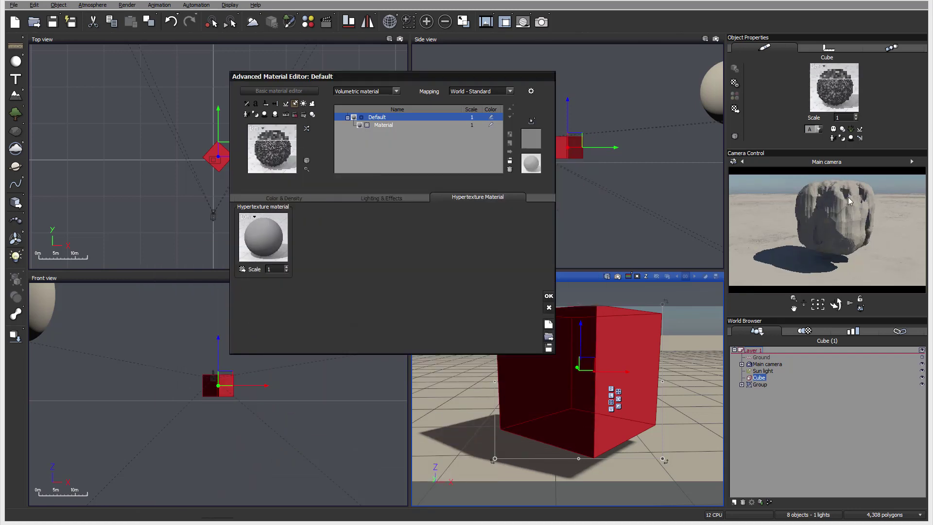
Load Colored Glass as the hypertexture material, keeping the Hypertexture lighting model.
{"action": "left_click", "coordinate": [242, 270]}
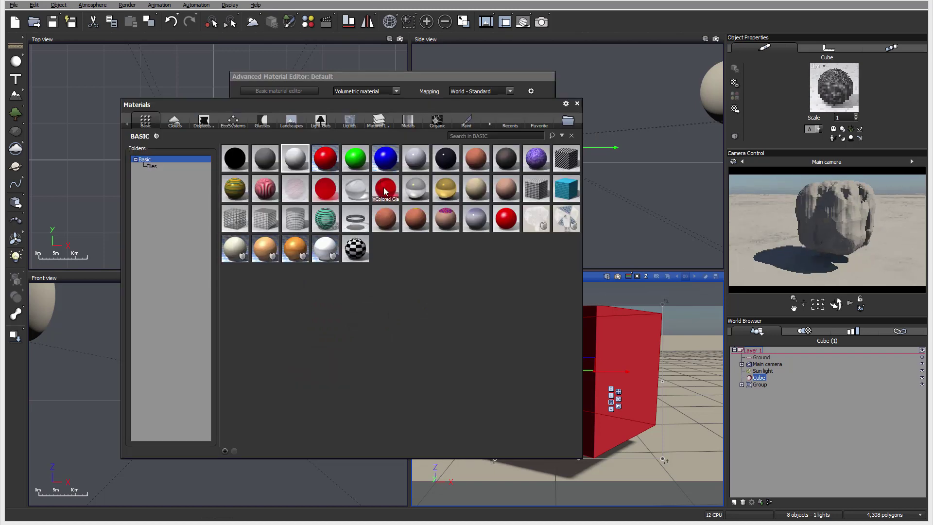
{"action": "double_click", "coordinate": [397, 187]}
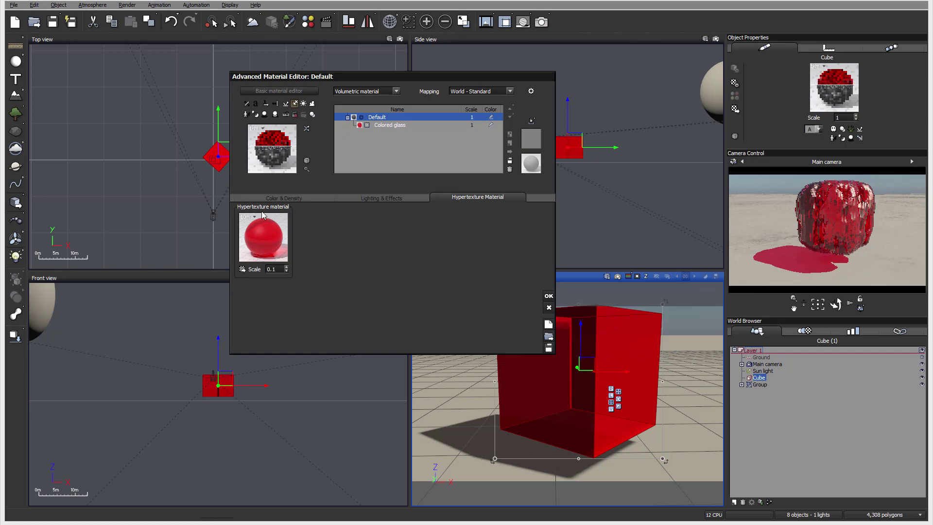
{"action": "left_click", "coordinate": [392, 197]}
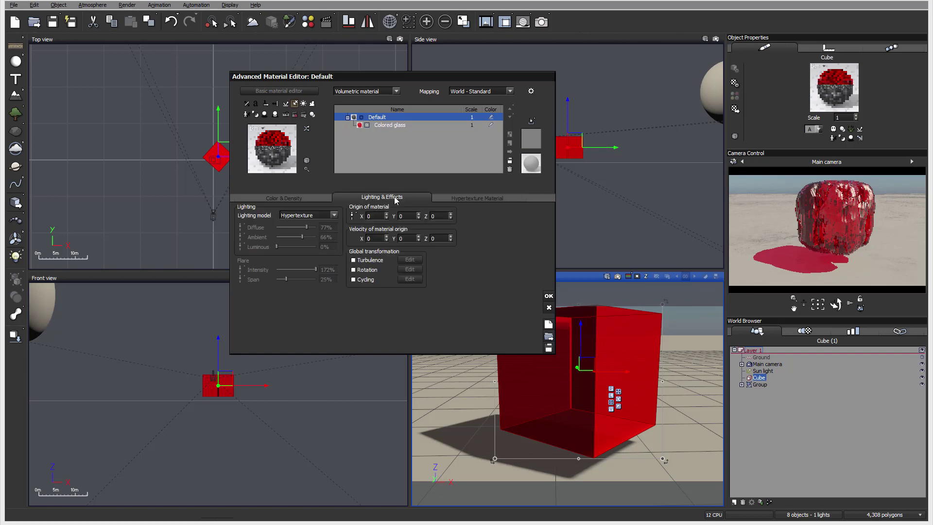
{"action": "left_click", "coordinate": [335, 216]}
{"action": "left_click", "coordinate": [298, 251]}
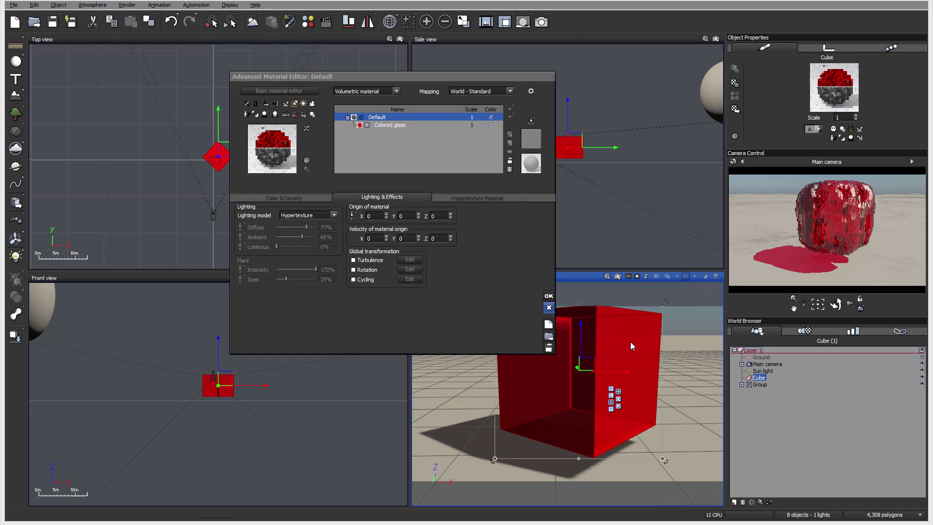
Delete the cube and drag the sphere group into its new position in the Top view.
{"action": "left_click", "coordinate": [549, 307]}
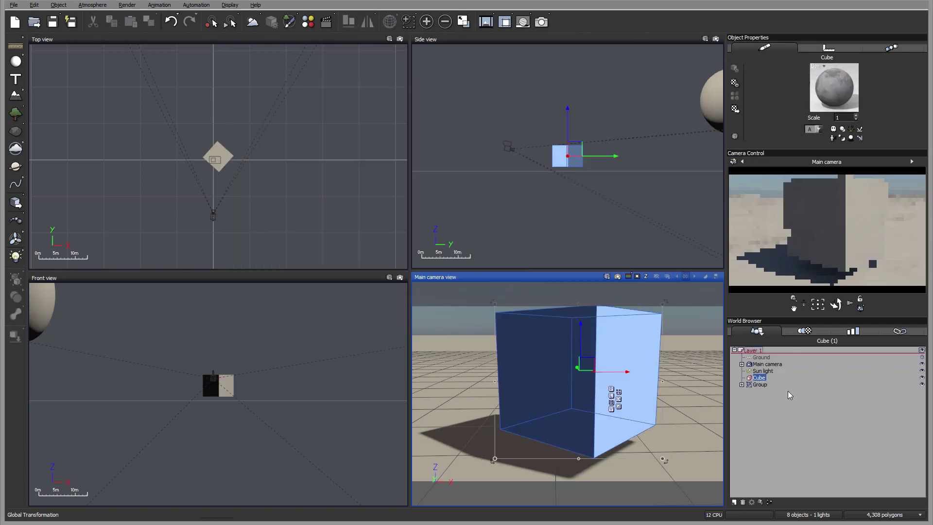
{"action": "key", "text": "Delete"}
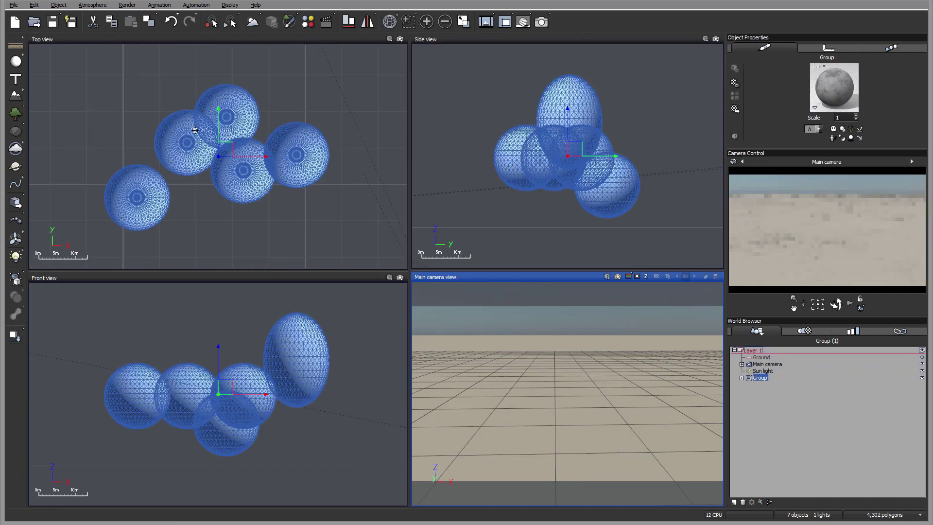
{"action": "left_click_drag", "start_coordinate": [195, 130], "coordinate": [380, 121]}
{"action": "right_click_drag", "start_coordinate": [213, 167], "coordinate": [165, 159]}
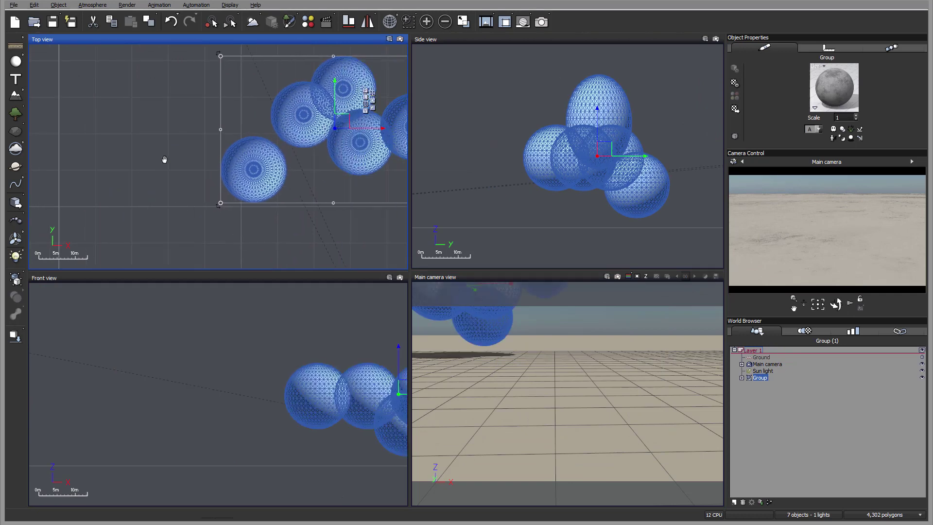
{"action": "left_click_drag", "start_coordinate": [336, 128], "coordinate": [302, 153]}
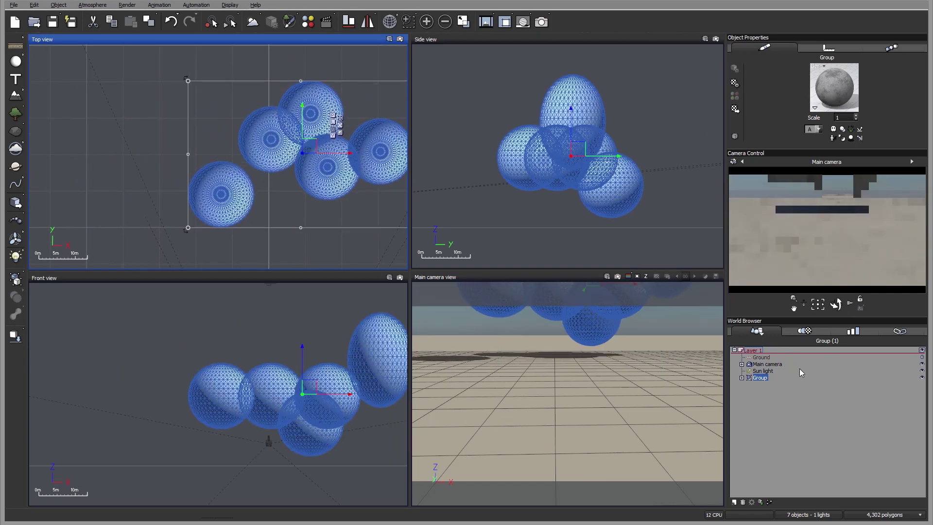
Raise the main camera to 15.8 m and tilt it to frame the spheres.
{"action": "left_click", "coordinate": [766, 365]}
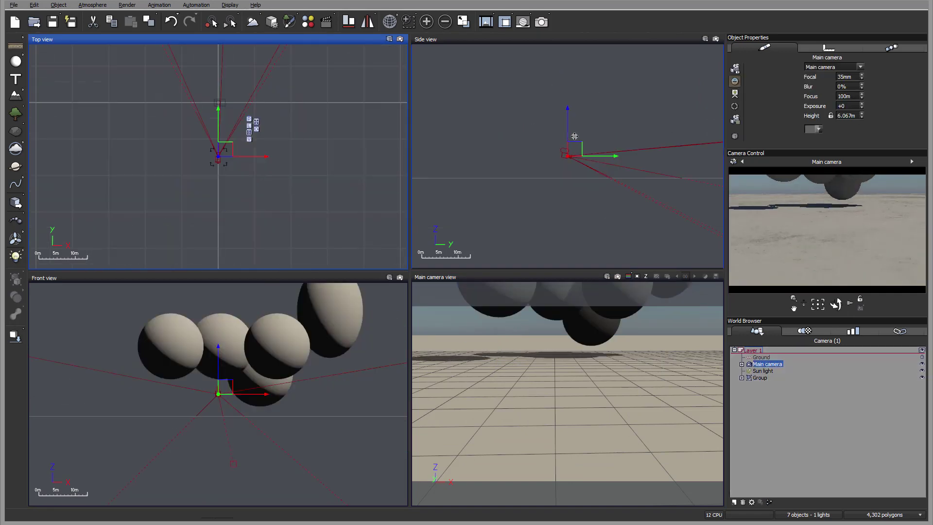
{"action": "left_click_drag", "start_coordinate": [575, 137], "coordinate": [574, 102]}
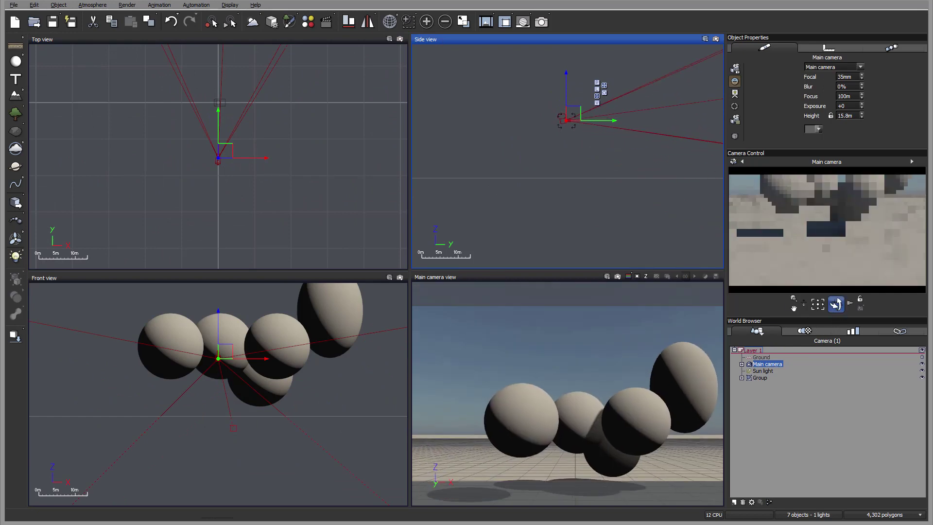
{"action": "left_click_drag", "start_coordinate": [836, 305], "coordinate": [791, 313]}
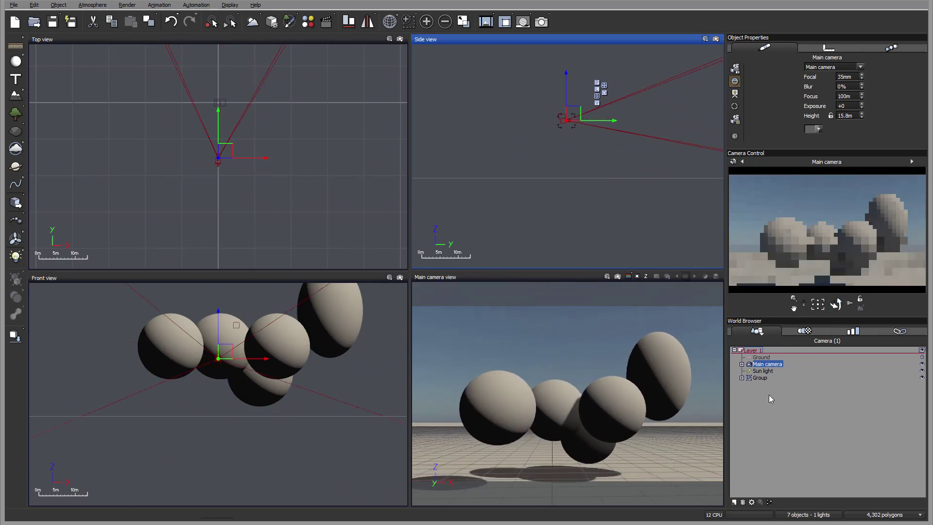
{"action": "left_click", "coordinate": [760, 378]}
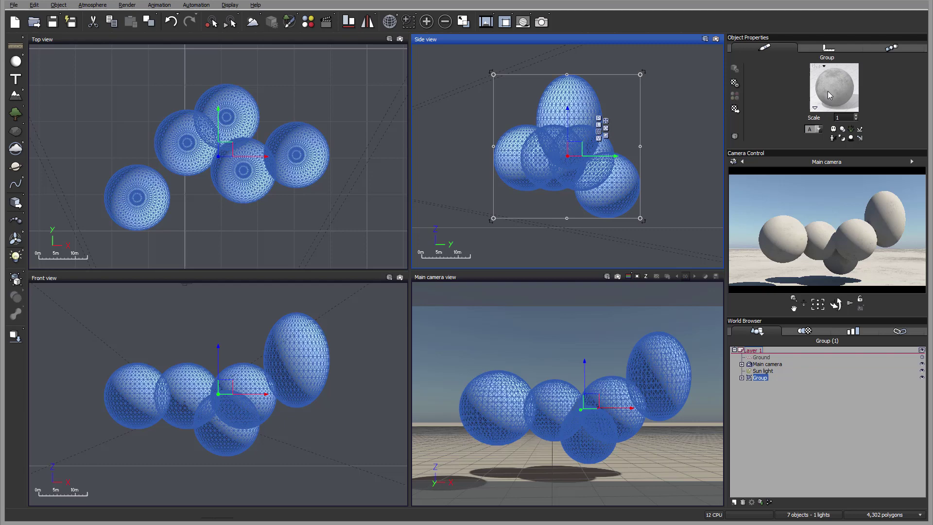
Change the group's material type to Volumetric material.
{"action": "double_click", "coordinate": [827, 93]}
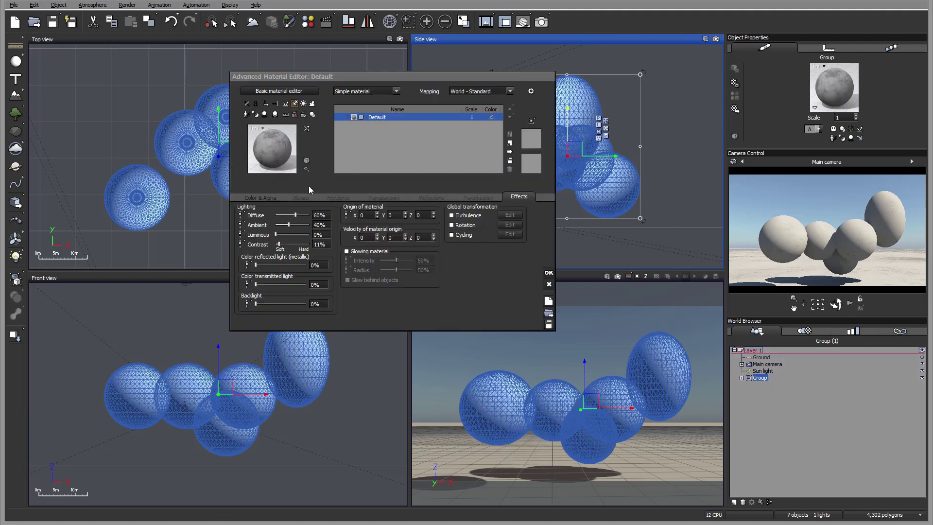
{"action": "left_click", "coordinate": [390, 90]}
{"action": "left_click", "coordinate": [394, 125]}
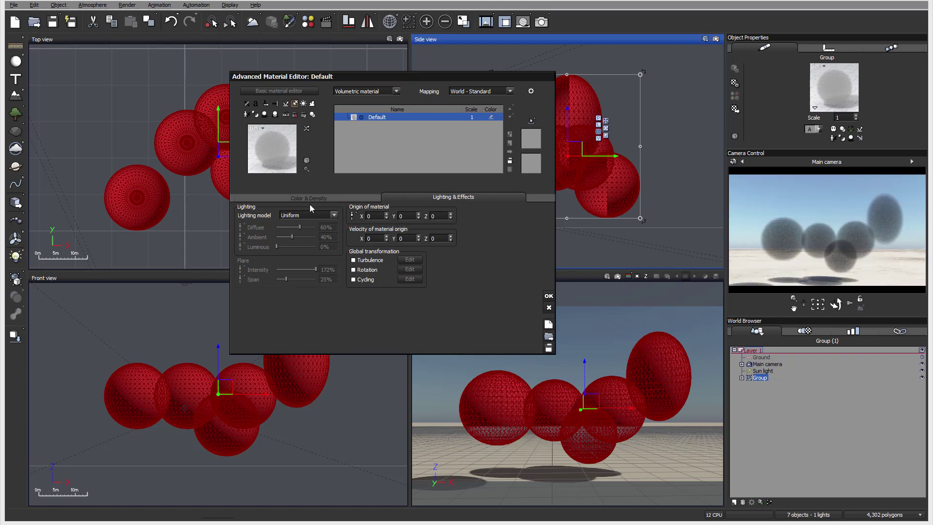
Try Shaded and Additive lighting, then settle on the Volume shaded lighting model.
{"action": "left_click", "coordinate": [334, 216]}
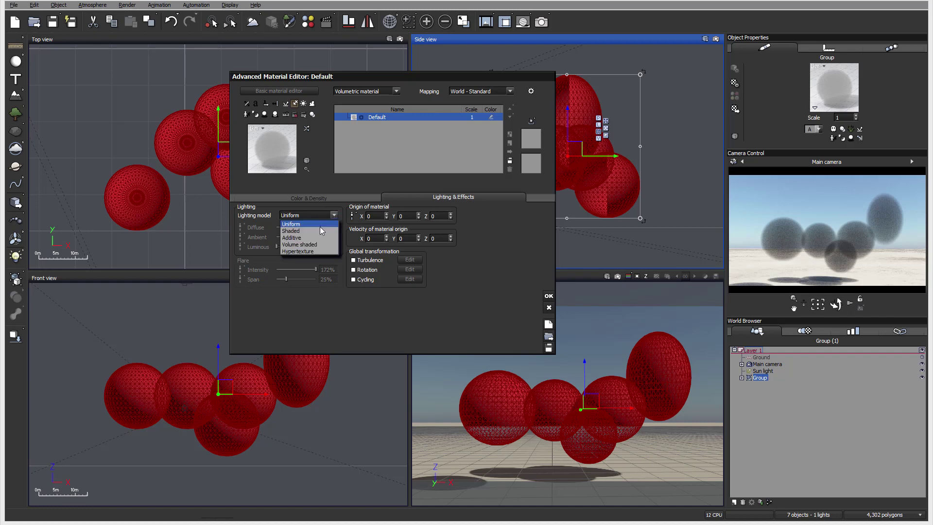
{"action": "left_click", "coordinate": [318, 230]}
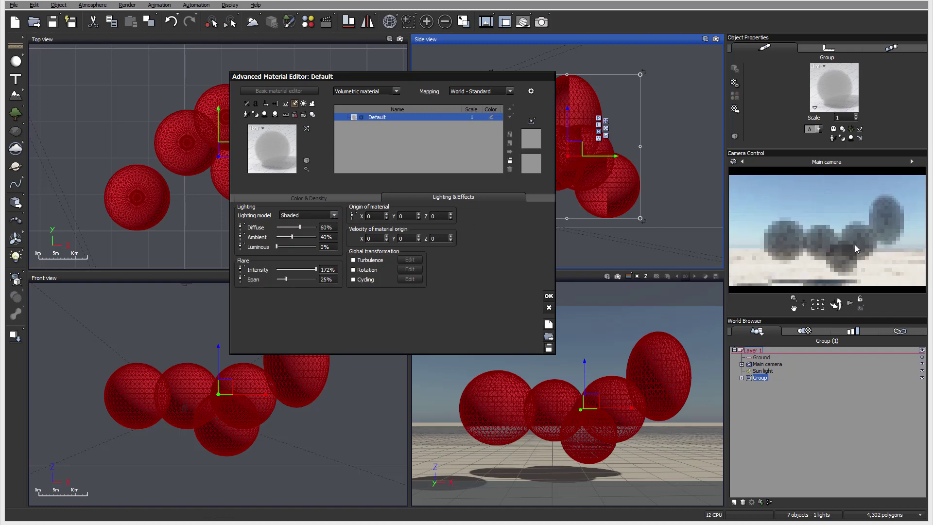
{"action": "right_click", "coordinate": [860, 254]}
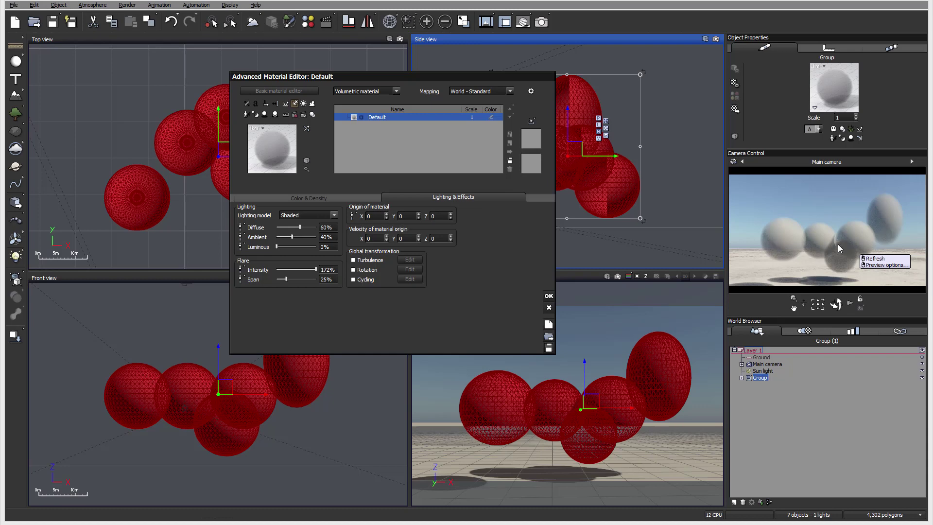
{"action": "left_click", "coordinate": [870, 233]}
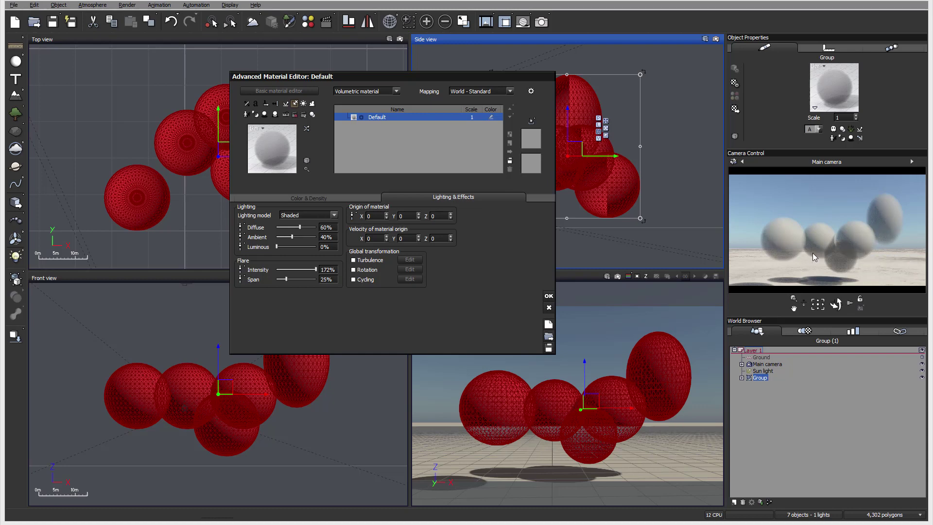
{"action": "left_click", "coordinate": [334, 215]}
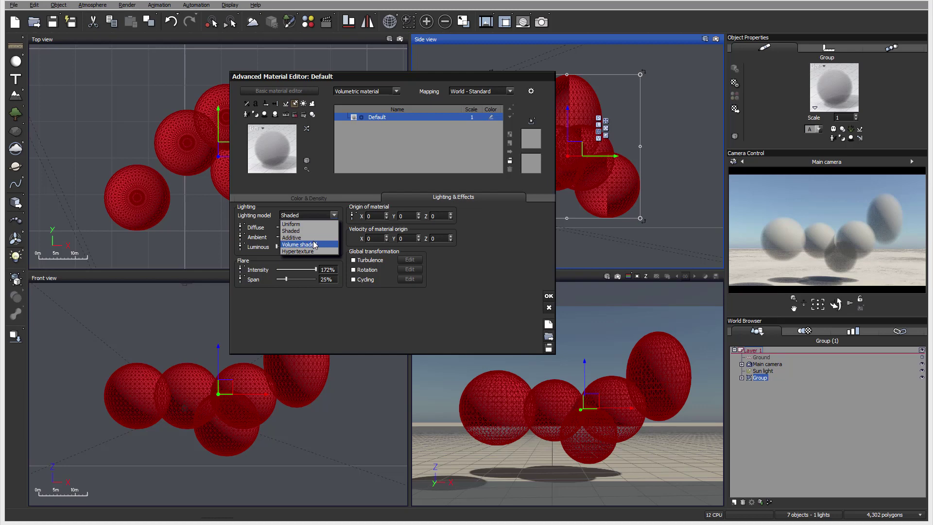
{"action": "left_click", "coordinate": [295, 237]}
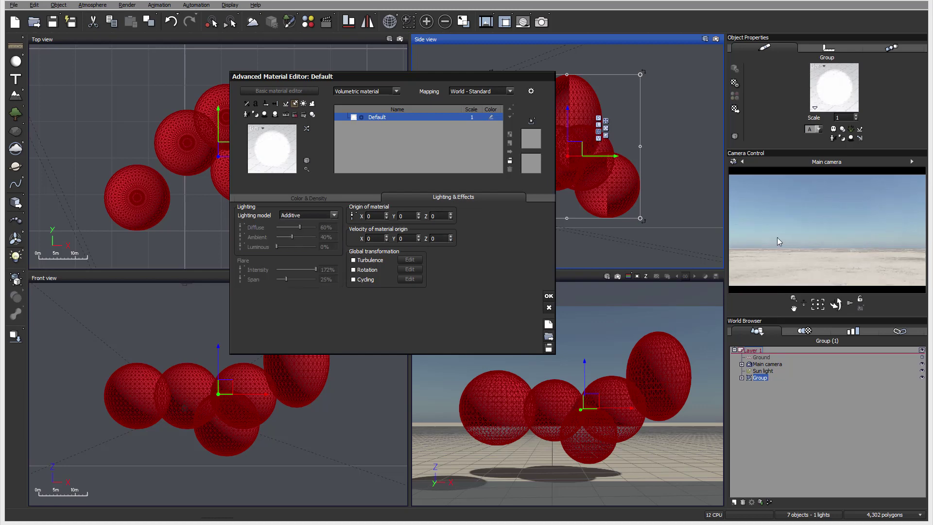
{"action": "left_click", "coordinate": [317, 217]}
{"action": "left_click", "coordinate": [312, 246]}
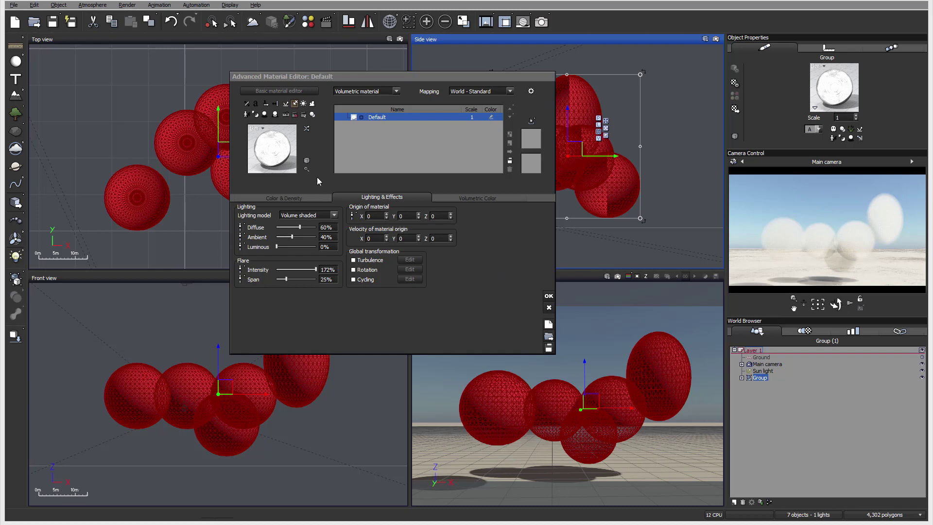
On Color & Density, set Fuzziness to 100% and Quality boost to +1.1, leaving distance field off.
{"action": "left_click", "coordinate": [277, 197]}
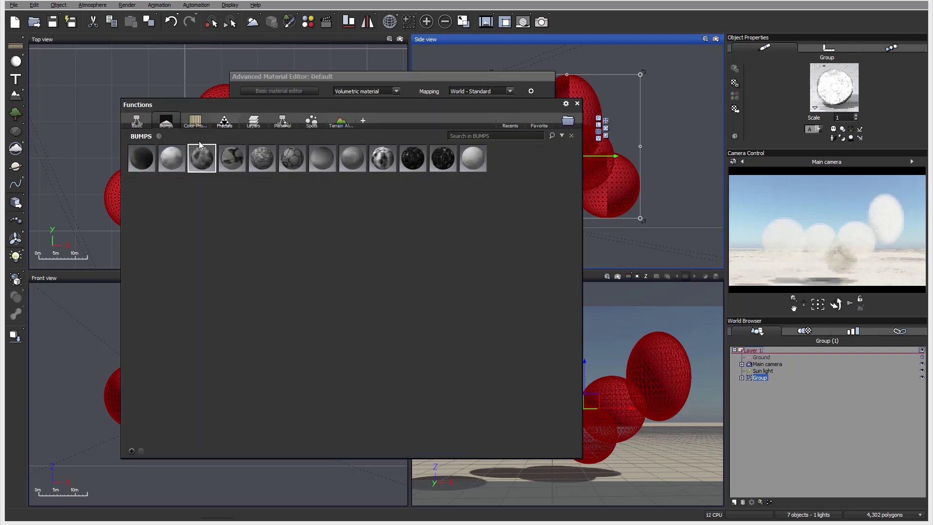
{"action": "key", "text": "Escape"}
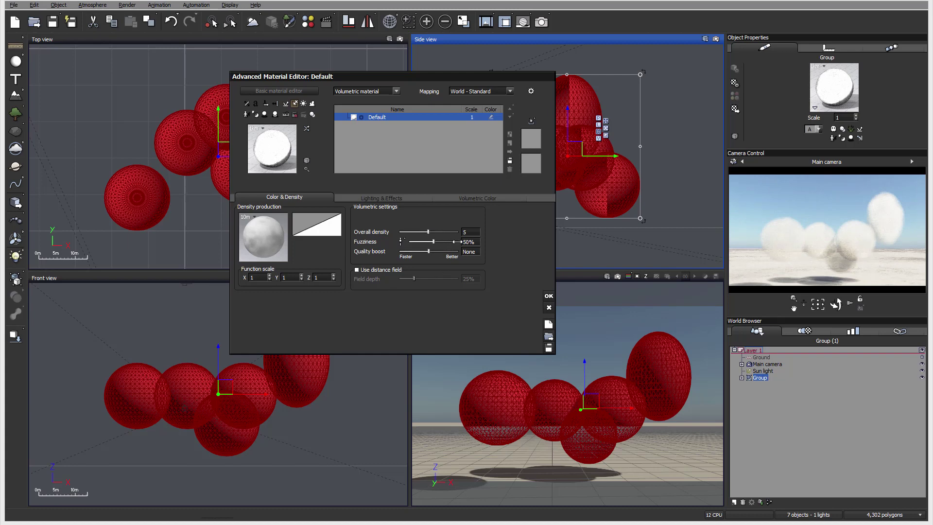
{"action": "left_click_drag", "start_coordinate": [456, 242], "coordinate": [457, 241]}
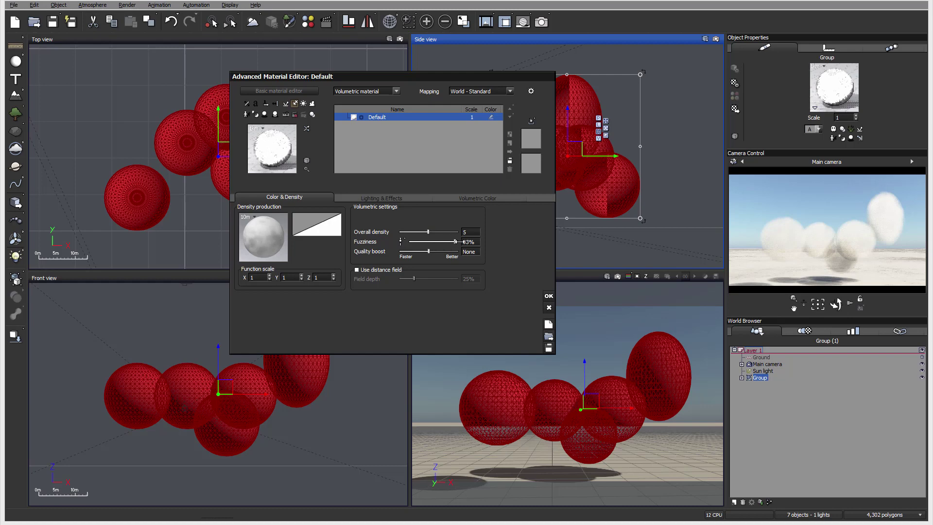
{"action": "left_click", "coordinate": [364, 272]}
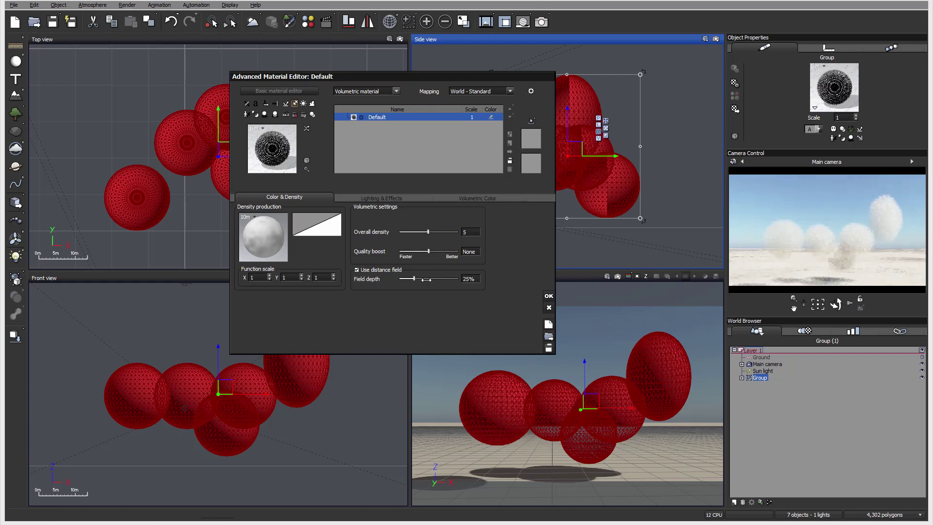
{"action": "left_click_drag", "start_coordinate": [447, 279], "coordinate": [470, 279]}
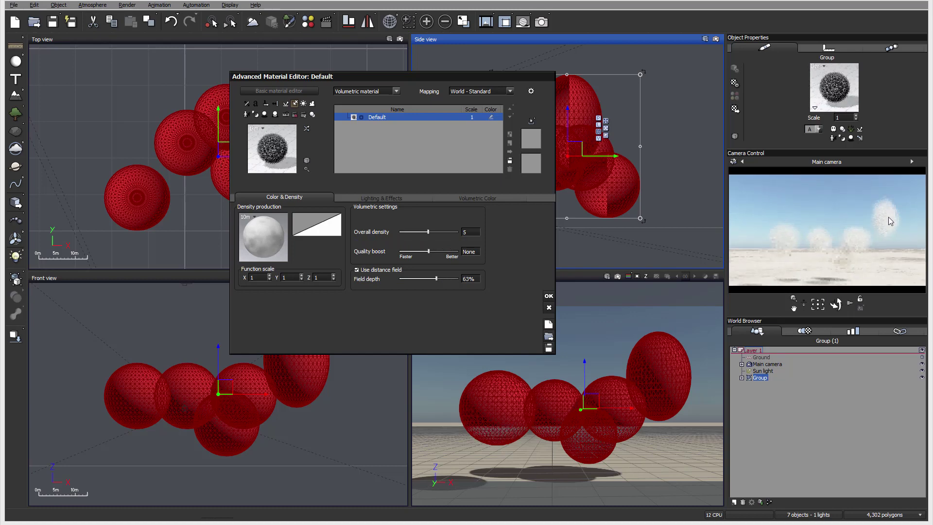
{"action": "left_click", "coordinate": [378, 272]}
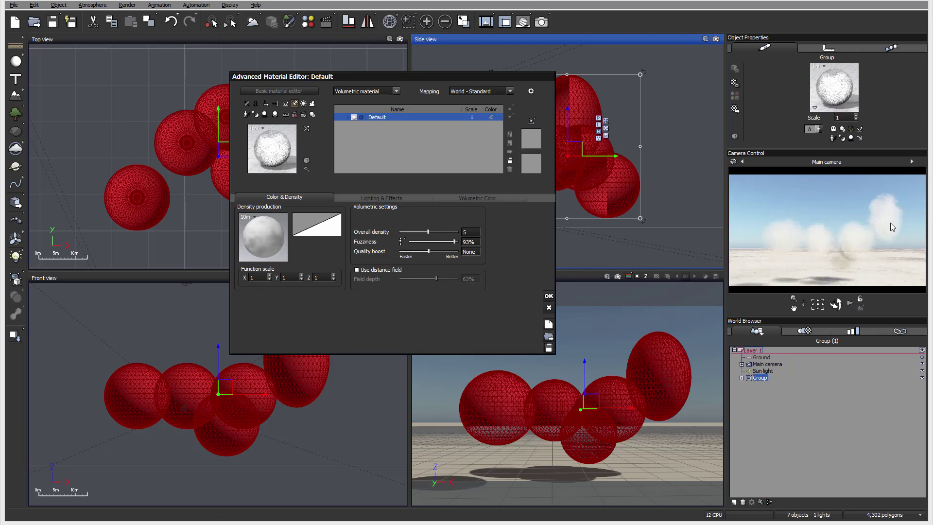
{"action": "left_click", "coordinate": [439, 252]}
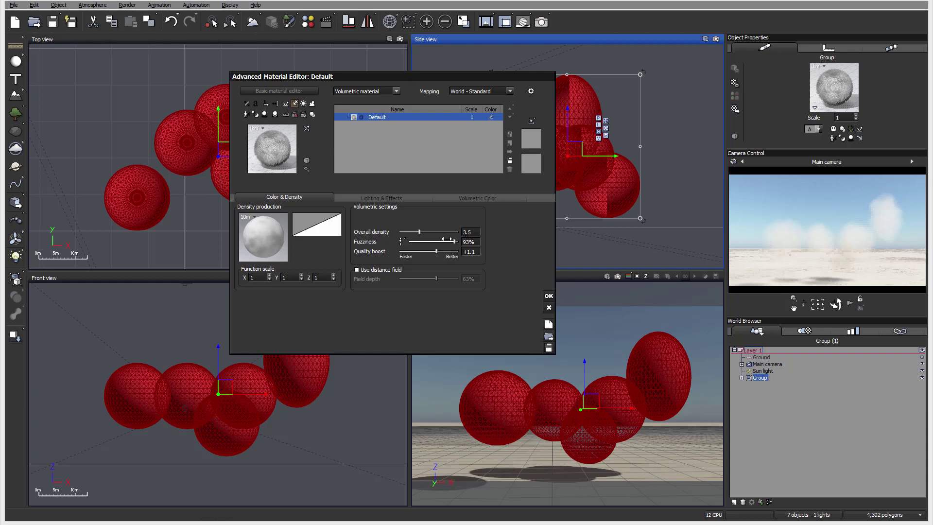
{"action": "left_click_drag", "start_coordinate": [452, 241], "coordinate": [459, 241]}
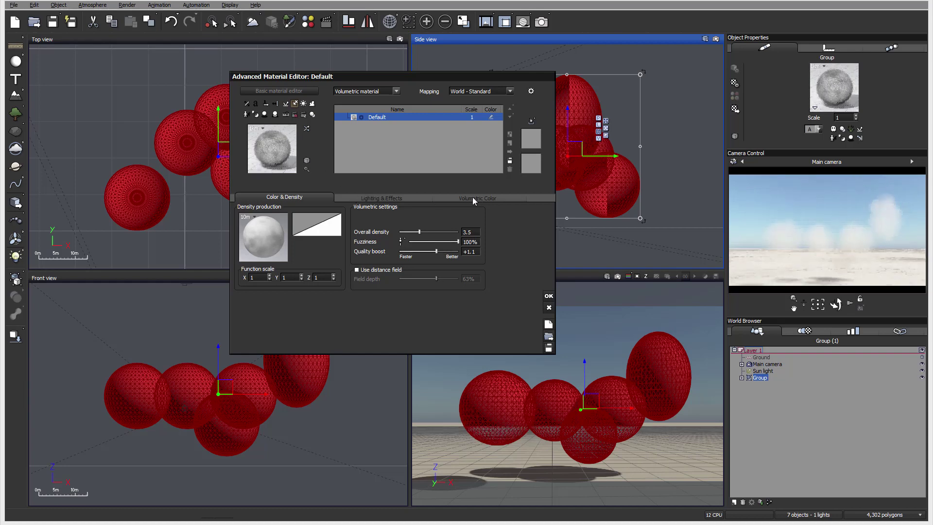
Tick Cycling and Turbulence under Global transformation in Lighting & Effects.
{"action": "left_click", "coordinate": [374, 196]}
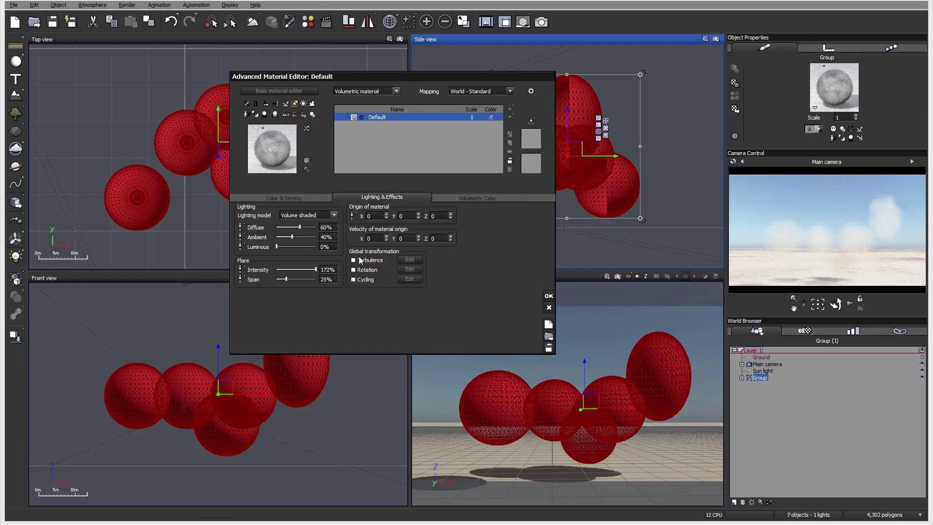
{"action": "left_click", "coordinate": [358, 279]}
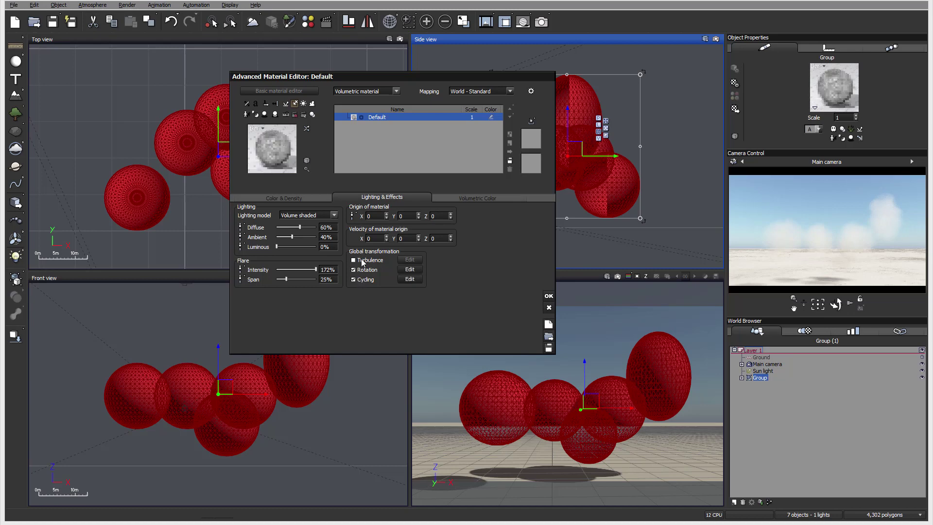
{"action": "left_click", "coordinate": [355, 260]}
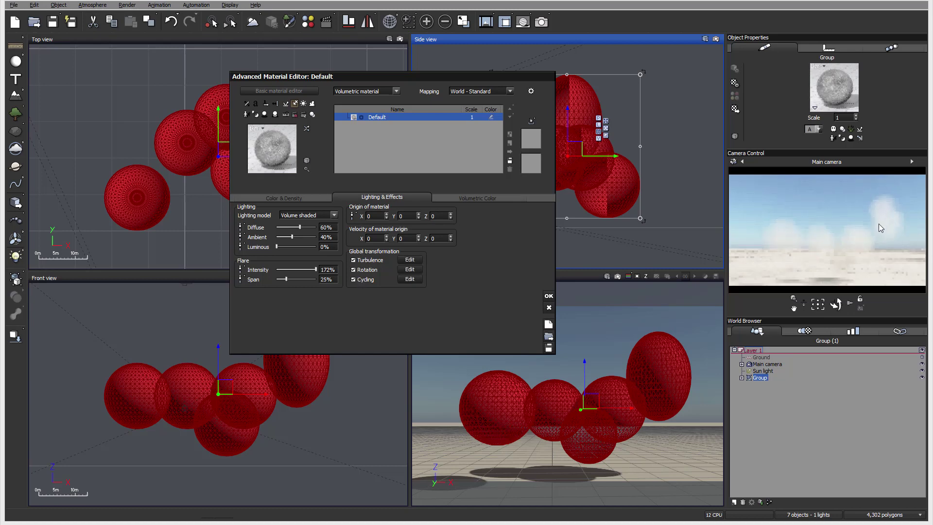
{"action": "left_click", "coordinate": [459, 199]}
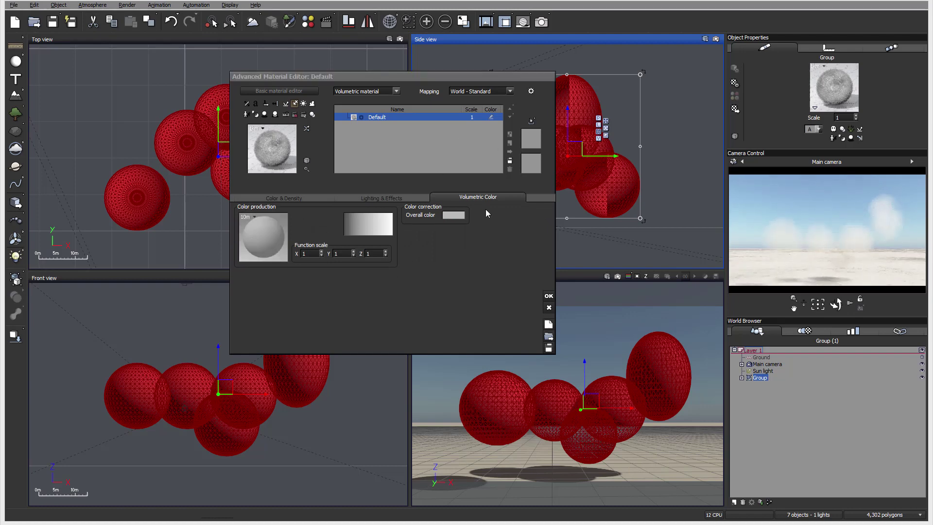
Set Overall color to light blue and load the Aggregated function into Color production, then confirm.
{"action": "left_click", "coordinate": [394, 199]}
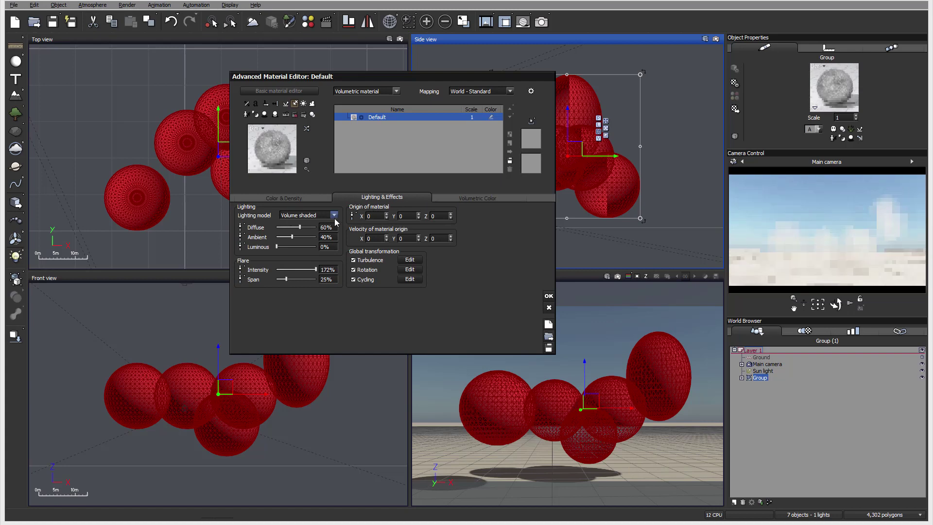
{"action": "left_click", "coordinate": [492, 199]}
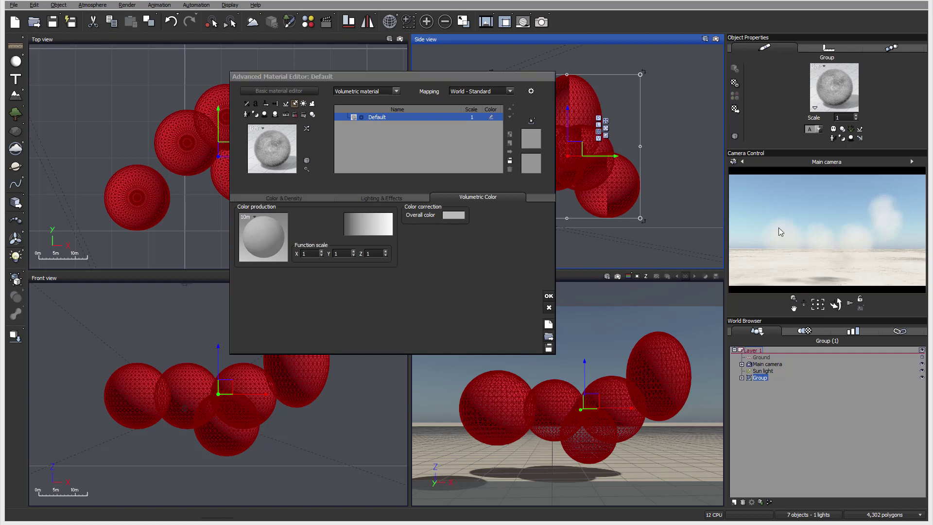
{"action": "left_click", "coordinate": [462, 216]}
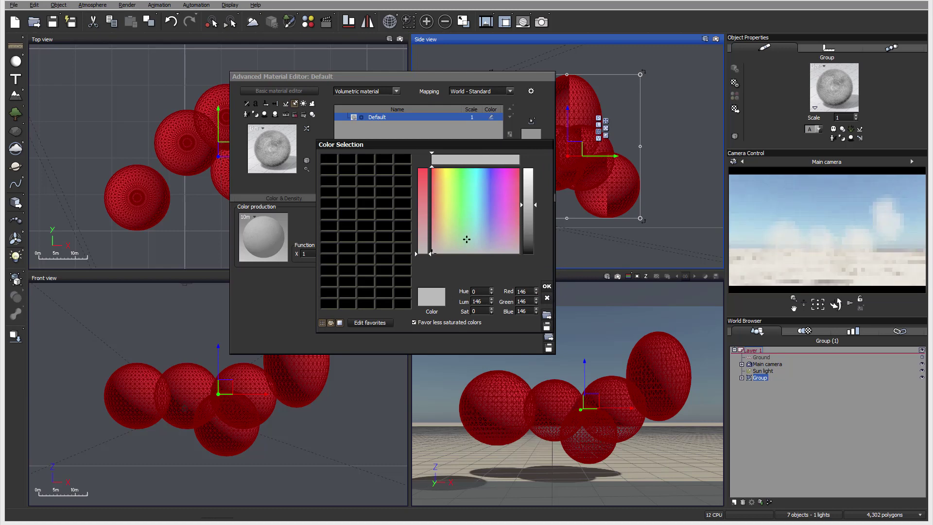
{"action": "left_click", "coordinate": [547, 287]}
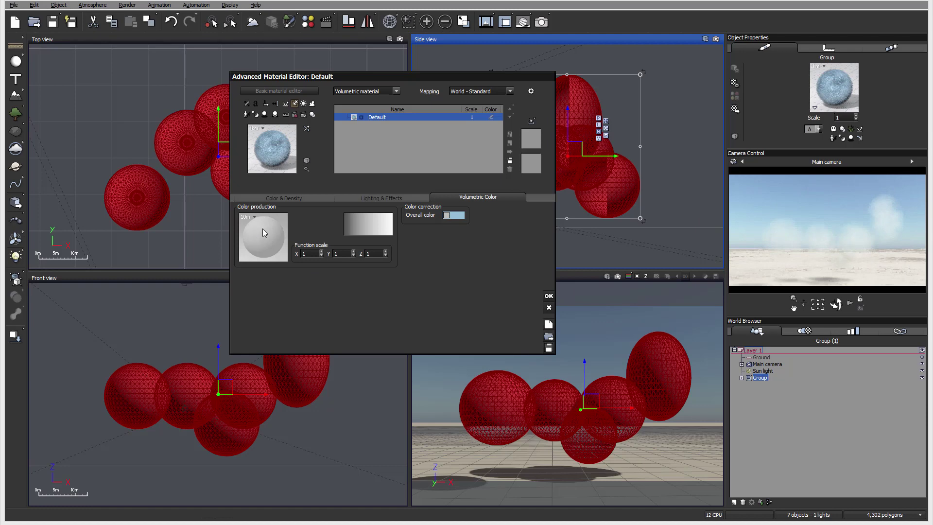
{"action": "left_click", "coordinate": [277, 239]}
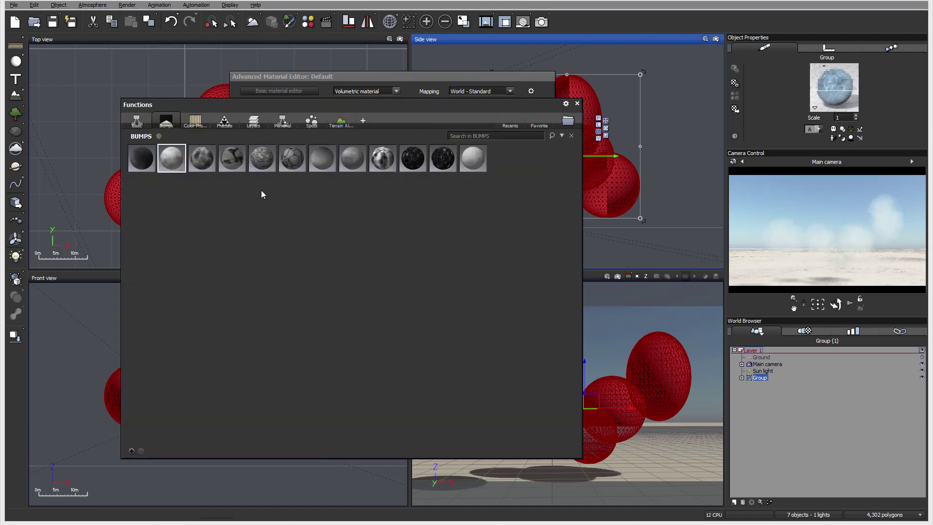
{"action": "double_click", "coordinate": [172, 156]}
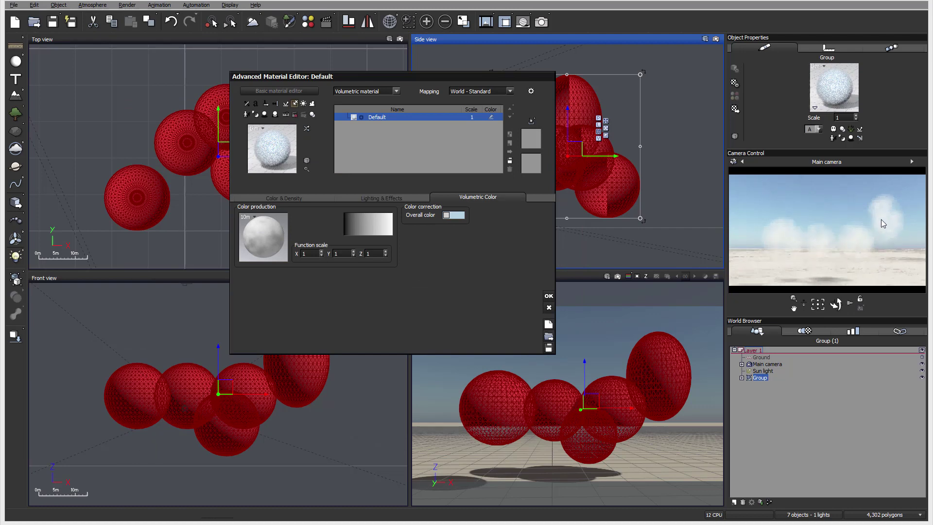
{"action": "left_click", "coordinate": [549, 296]}
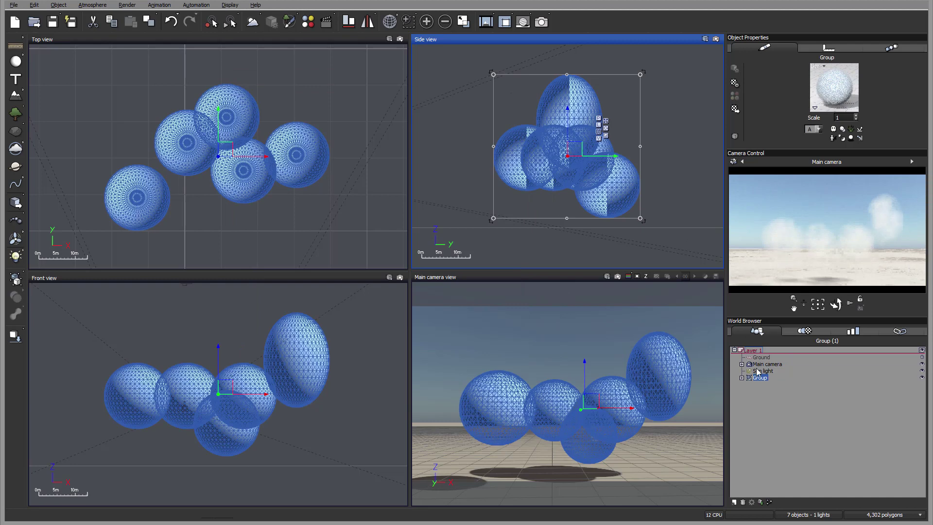
Stretch Sphere5 into a wide, flat ellipsoid in the Top view.
{"action": "left_click", "coordinate": [742, 378]}
{"action": "left_click", "coordinate": [770, 411]}
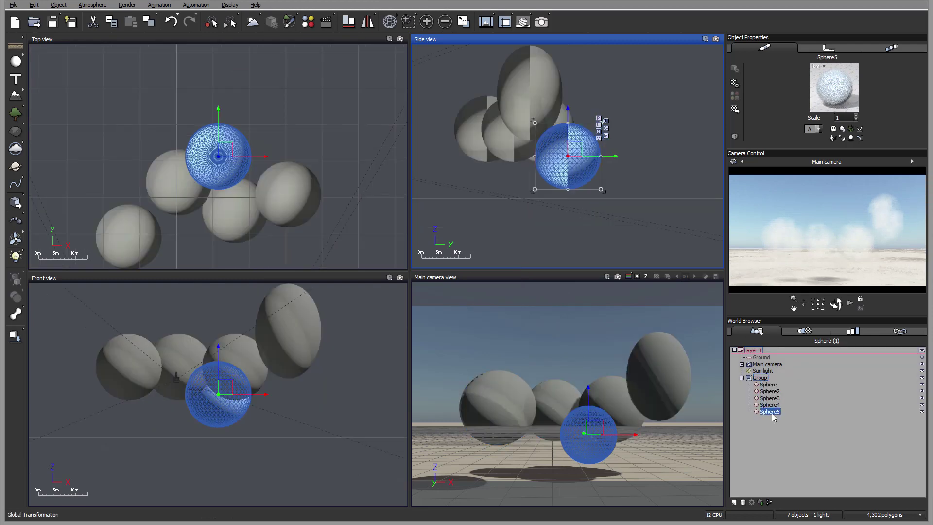
{"action": "left_click", "coordinate": [241, 165]}
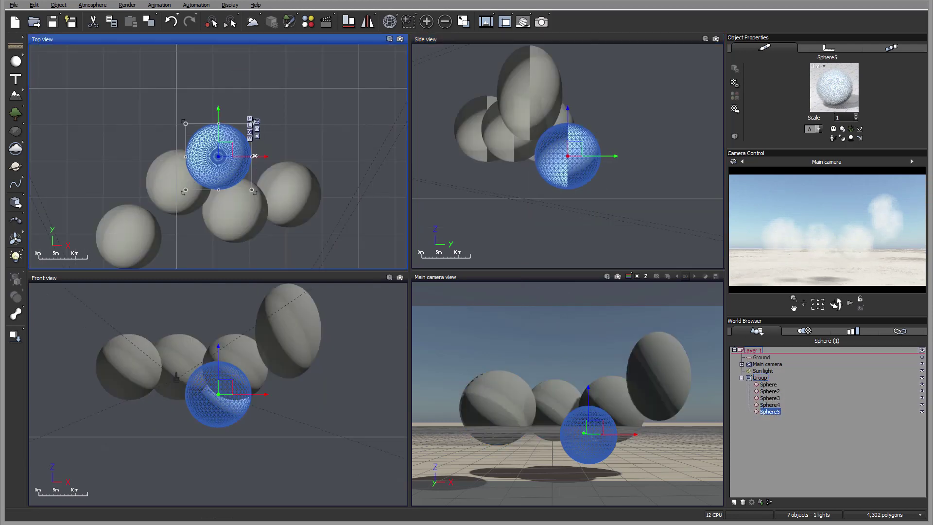
{"action": "left_click_drag", "start_coordinate": [254, 156], "coordinate": [302, 199]}
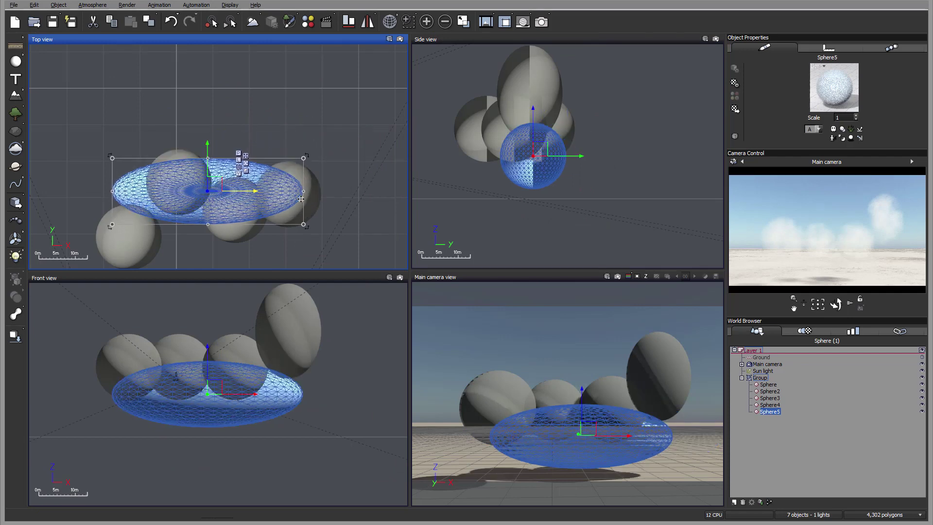
Make Sphere4 taller in the Side view and wider in the Top view.
{"action": "left_click", "coordinate": [770, 405]}
{"action": "left_click", "coordinate": [569, 191]}
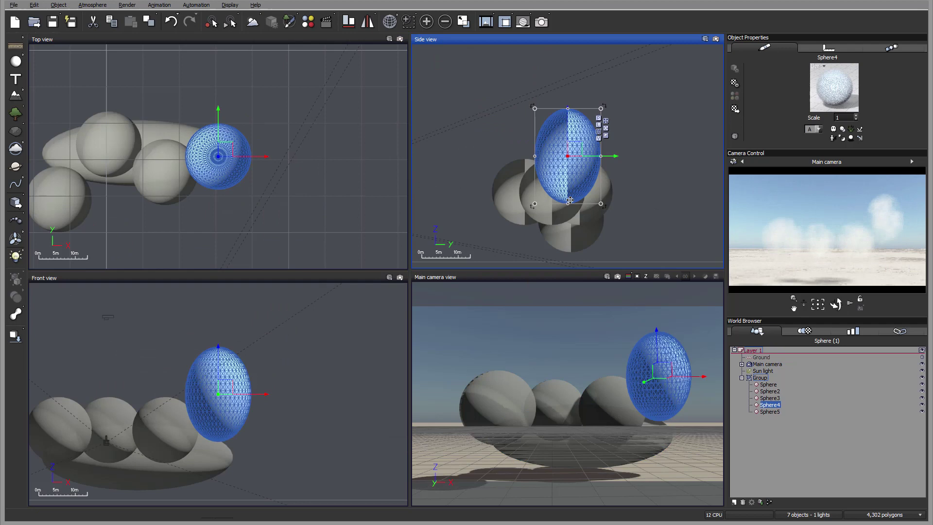
{"action": "left_click_drag", "start_coordinate": [570, 200], "coordinate": [569, 235]}
{"action": "left_click", "coordinate": [183, 156]}
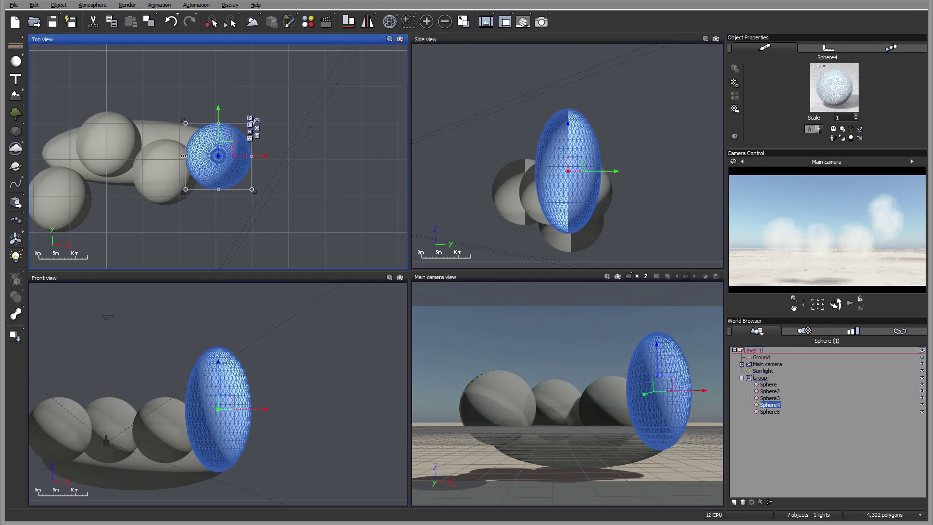
{"action": "left_click_drag", "start_coordinate": [183, 155], "coordinate": [151, 156]}
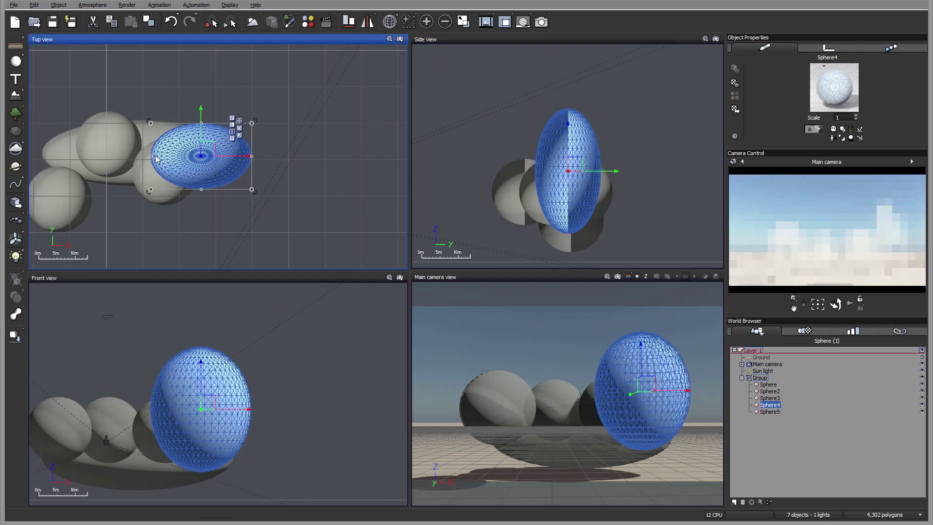
Widen Sphere3 into a flat ellipsoid and stretch it deeper from the top.
{"action": "left_click", "coordinate": [772, 398]}
{"action": "left_click_drag", "start_coordinate": [251, 123], "coordinate": [304, 107]}
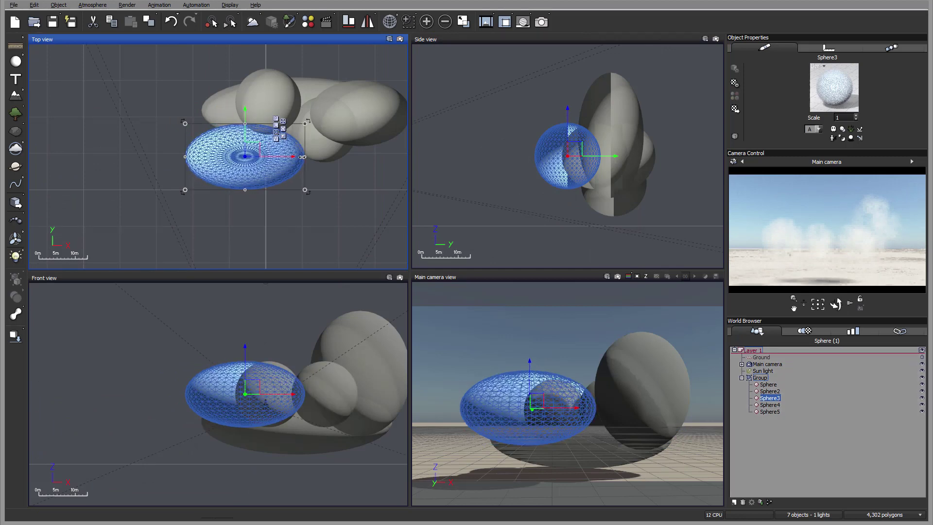
{"action": "left_click_drag", "start_coordinate": [246, 87], "coordinate": [245, 72]}
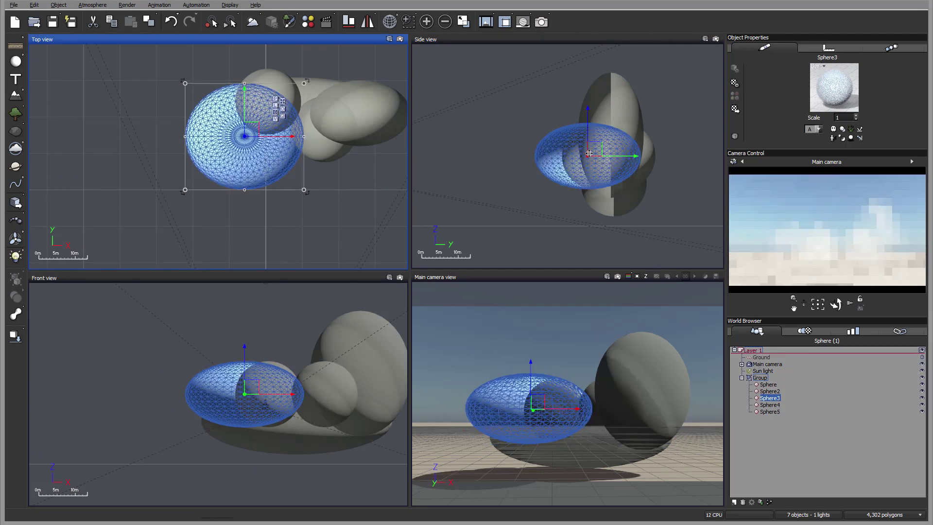
{"action": "left_click", "coordinate": [608, 166]}
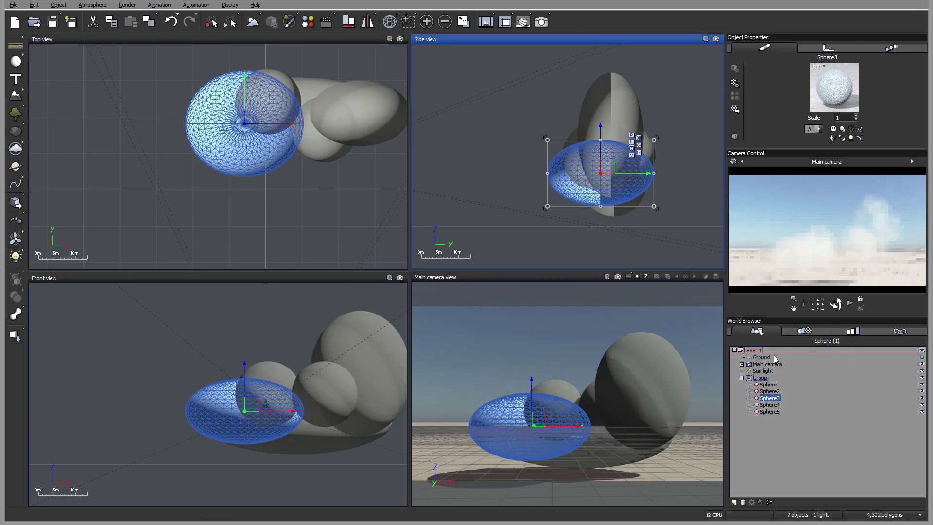
{"action": "left_click", "coordinate": [771, 405]}
{"action": "left_click", "coordinate": [193, 151]}
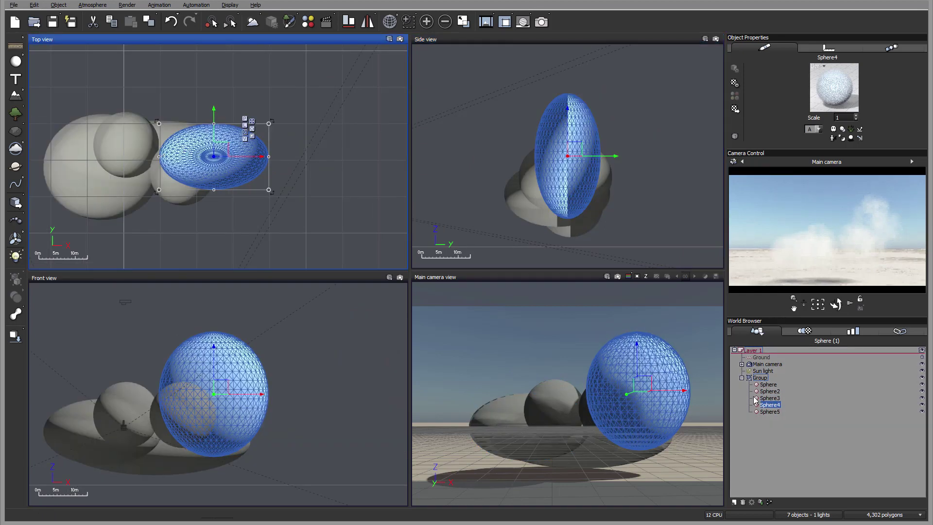
{"action": "left_click", "coordinate": [770, 398]}
Stretch Sphere2 along X, then raise it and make it taller in the Side view.
{"action": "left_click", "coordinate": [774, 393]}
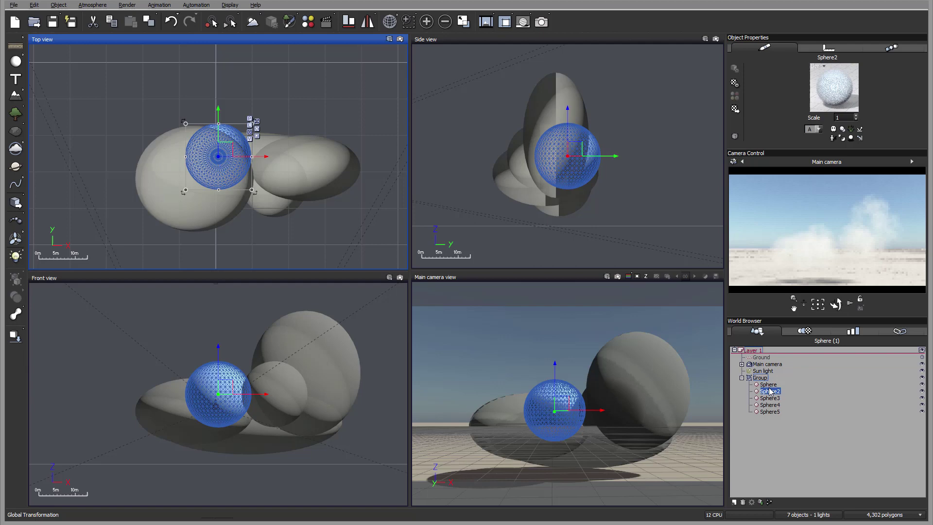
{"action": "left_click_drag", "start_coordinate": [254, 158], "coordinate": [293, 158]}
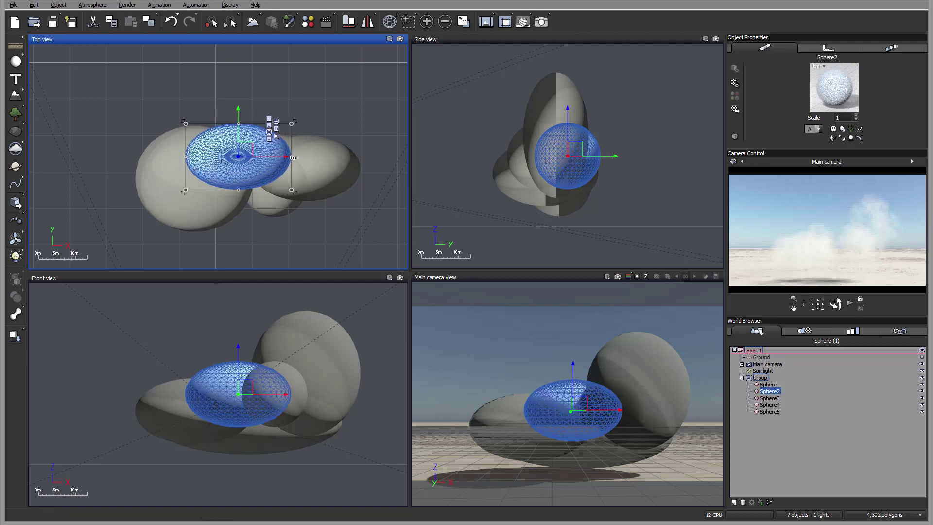
{"action": "left_click", "coordinate": [575, 162]}
{"action": "left_click_drag", "start_coordinate": [567, 131], "coordinate": [567, 104]}
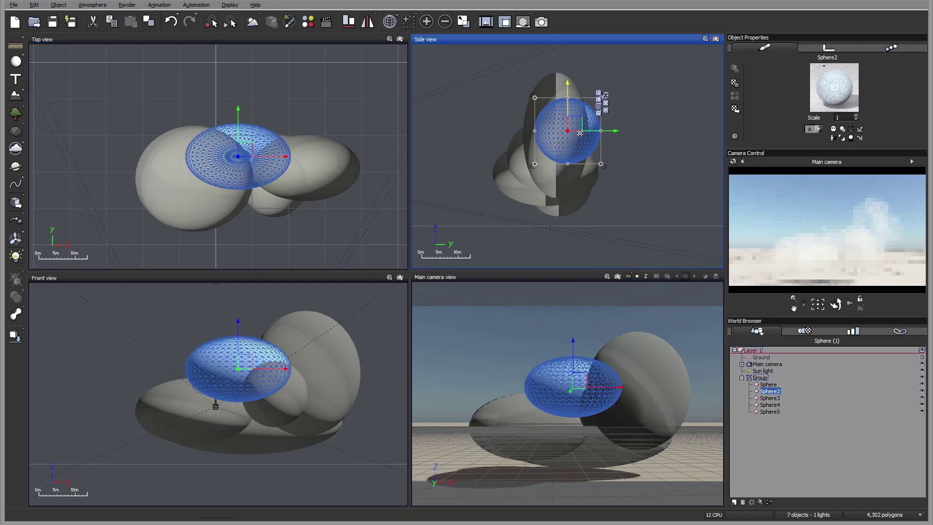
{"action": "left_click_drag", "start_coordinate": [568, 164], "coordinate": [568, 179]}
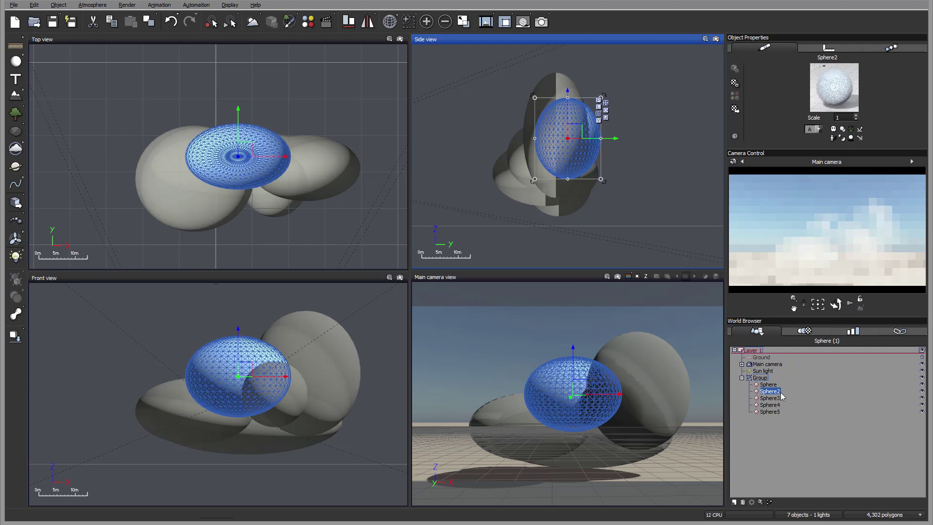
Stretch Sphere wide along X, shift it down-left, then reselect the whole Group.
{"action": "left_click", "coordinate": [769, 385]}
{"action": "left_click", "coordinate": [259, 157]}
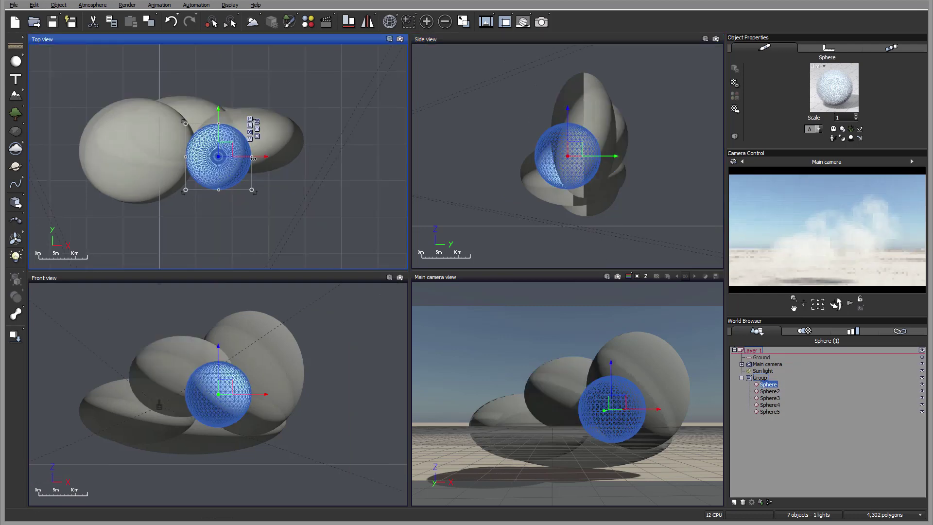
{"action": "left_click_drag", "start_coordinate": [252, 156], "coordinate": [326, 157]}
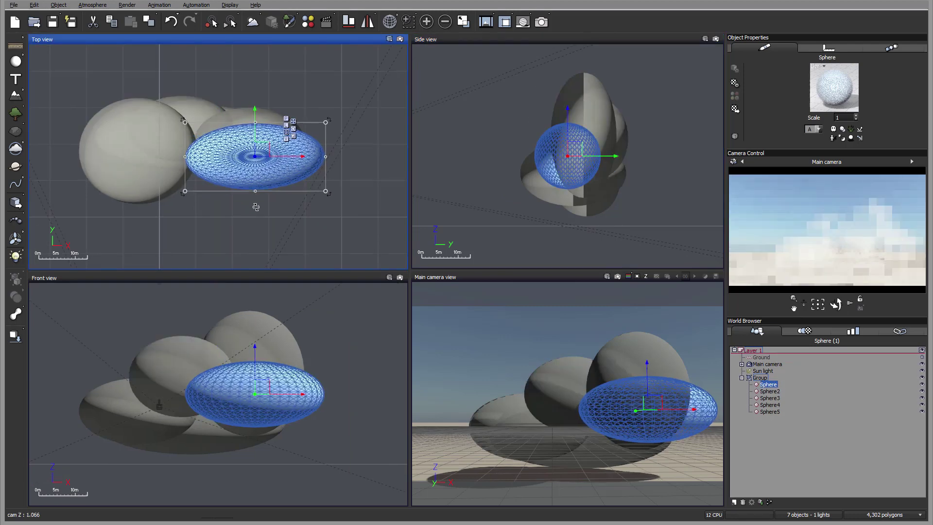
{"action": "left_click_drag", "start_coordinate": [253, 190], "coordinate": [245, 169]}
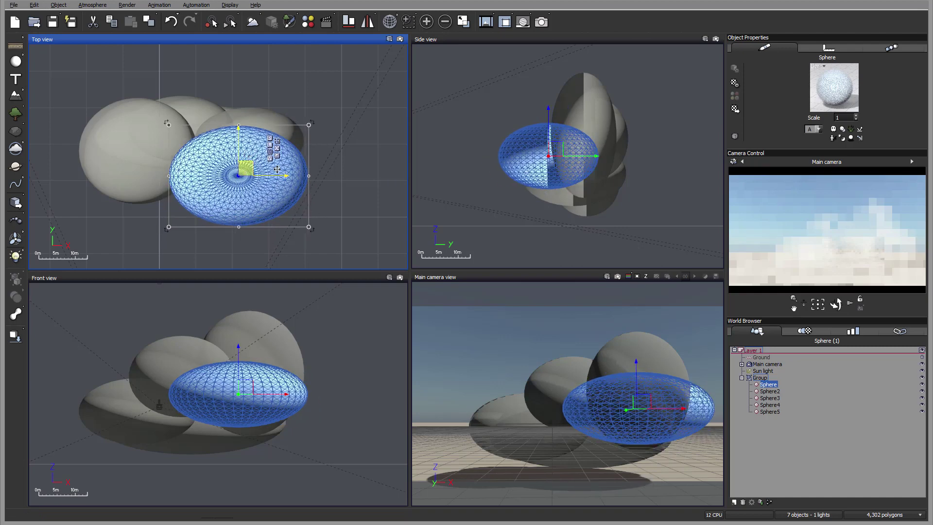
{"action": "left_click", "coordinate": [742, 378]}
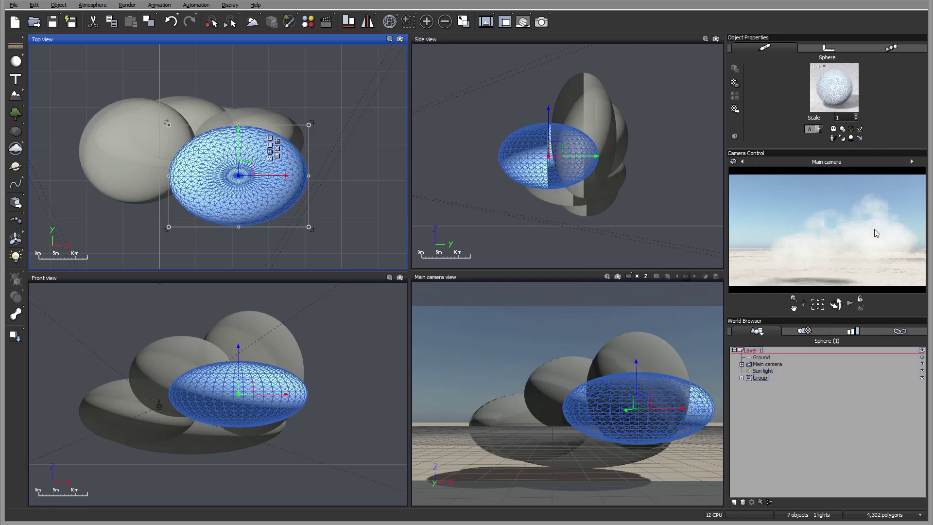
{"action": "right_click_drag", "start_coordinate": [638, 198], "coordinate": [622, 137]}
{"action": "left_click", "coordinate": [760, 378]}
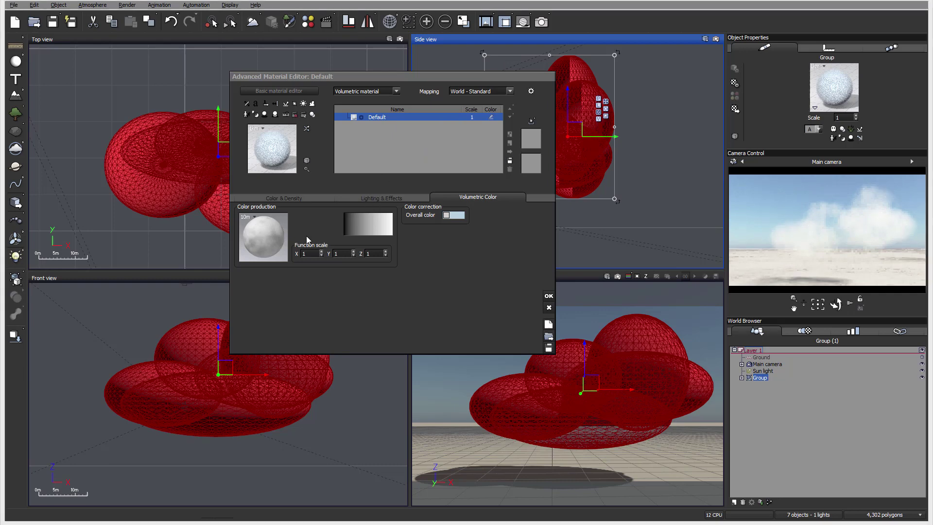
Show the Lighting & Effects settings, keeping the lighting model at Volume shaded.
{"action": "left_click", "coordinate": [381, 197]}
{"action": "left_click", "coordinate": [335, 216]}
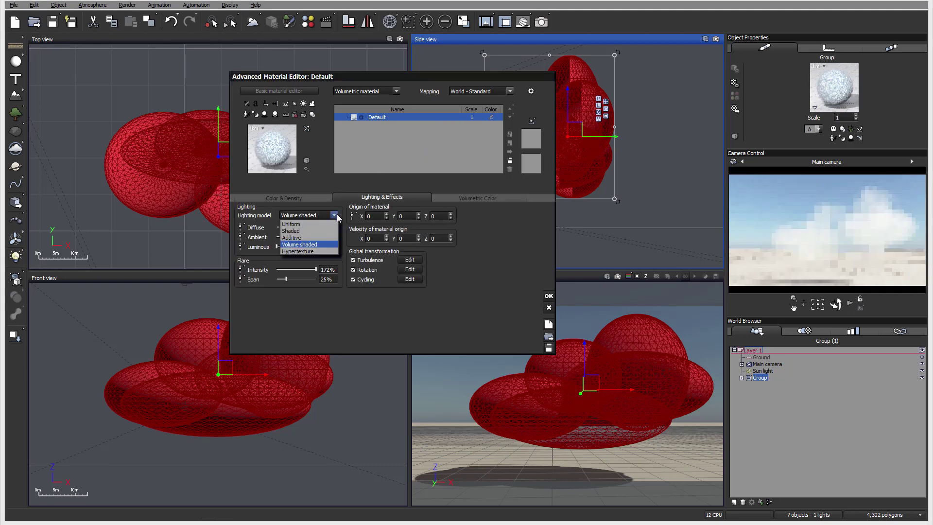
{"action": "left_click", "coordinate": [497, 223]}
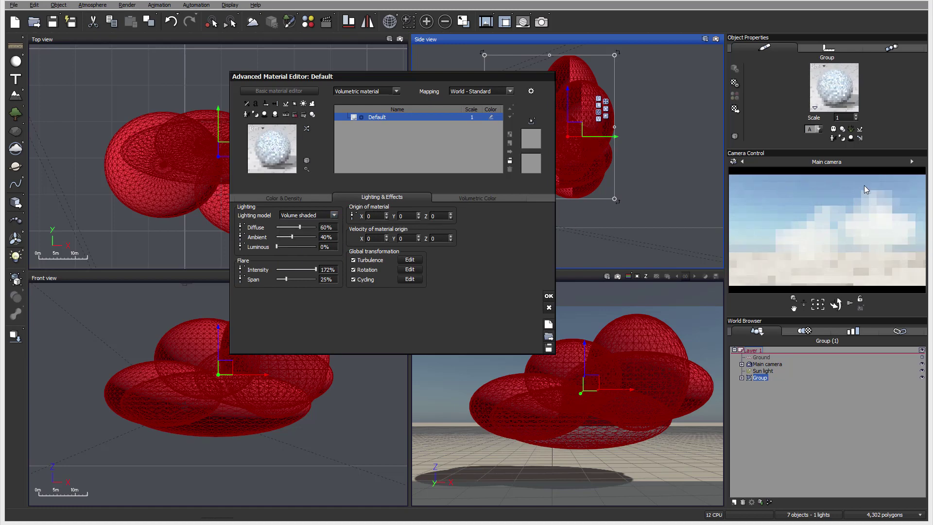